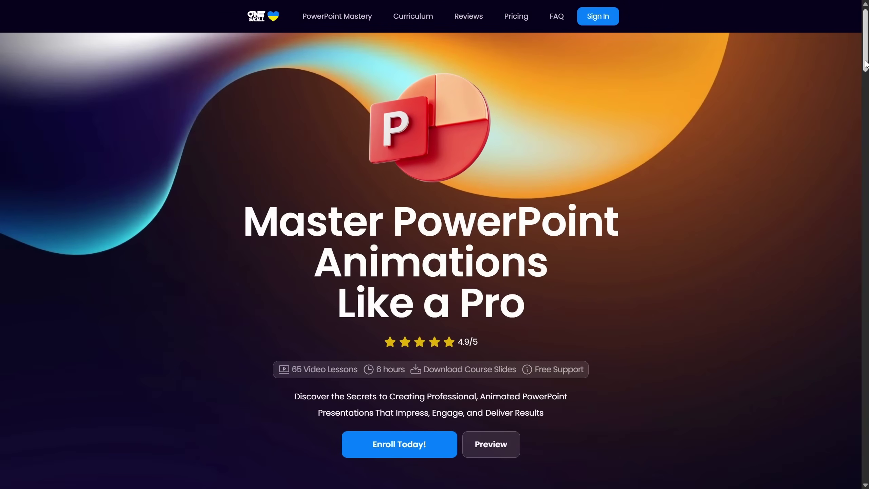
# - Scroll the pptskill.com landing page and open the free PowerPoint Animation Mastery preview sign-up
pyautogui.moveTo(865, 63); pyautogui.dragTo(865, 82)
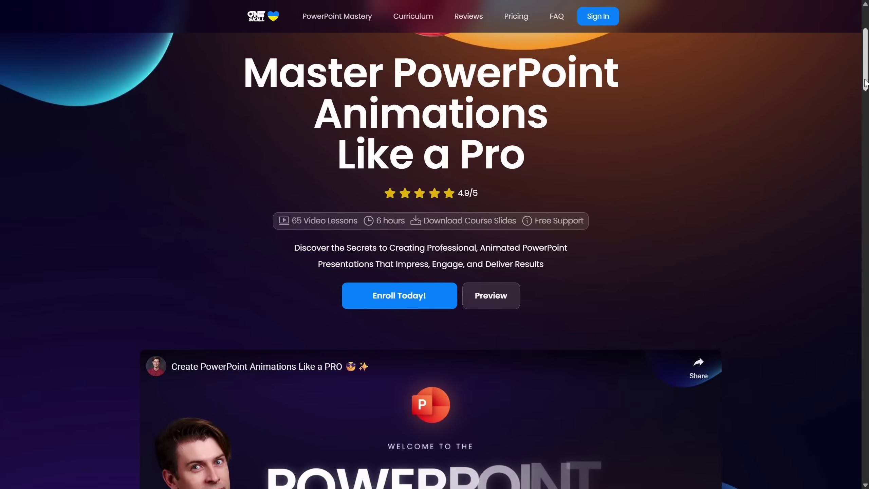
pyautogui.click(491, 296)
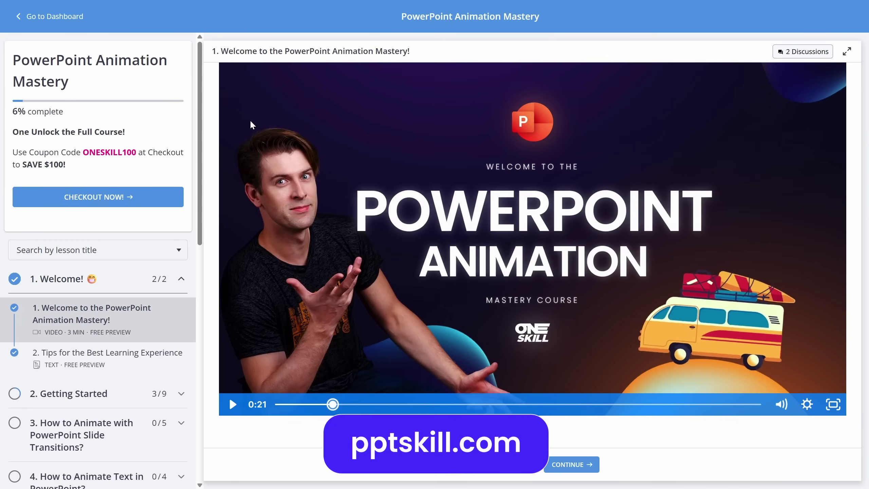
# - Expand the Slide Zooms chapter and open the Bonus Slides: Pitch Zoom Template lesson's download box
pyautogui.moveTo(199, 97); pyautogui.dragTo(199, 330)
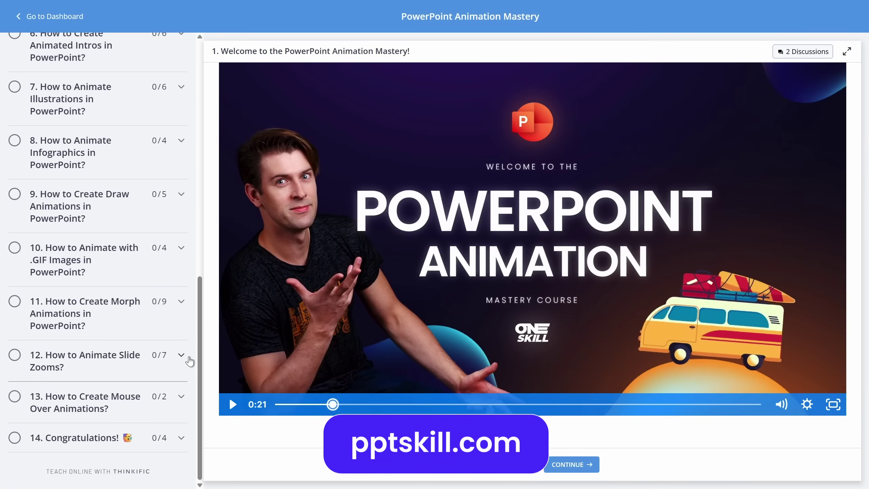
pyautogui.click(181, 357)
pyautogui.scroll(-5, 176, 373)
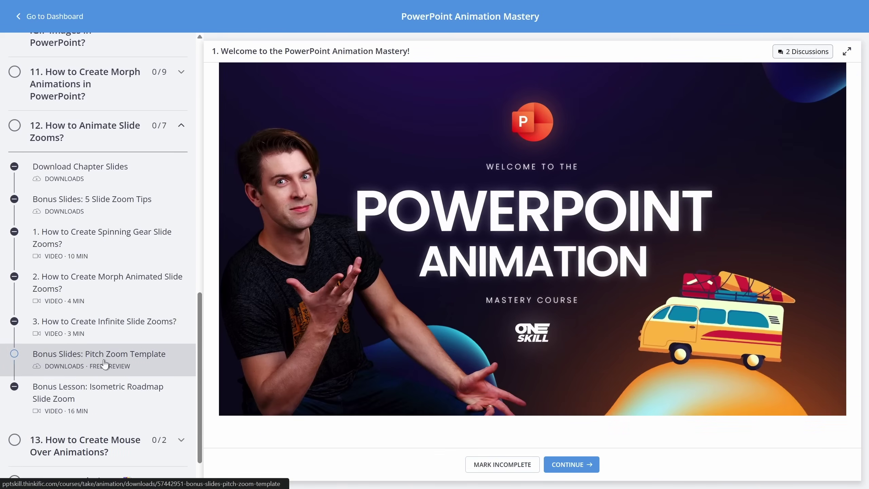
pyautogui.click(106, 364)
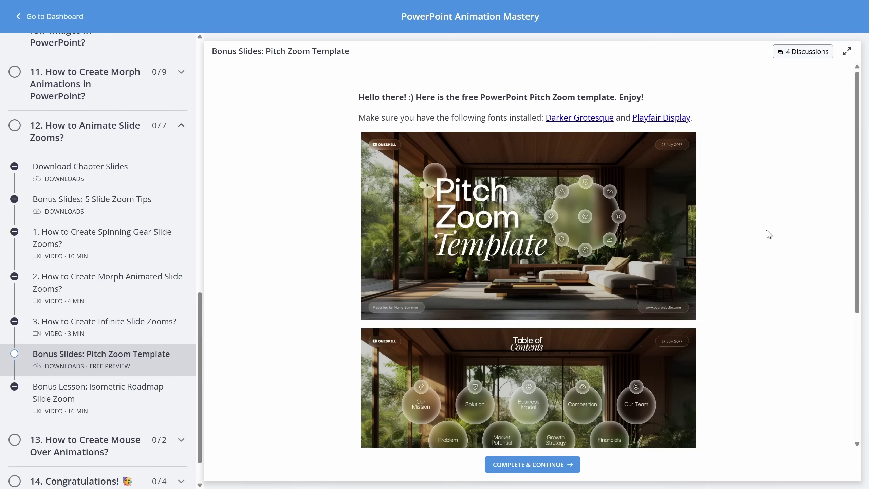
pyautogui.moveTo(854, 182); pyautogui.dragTo(863, 341)
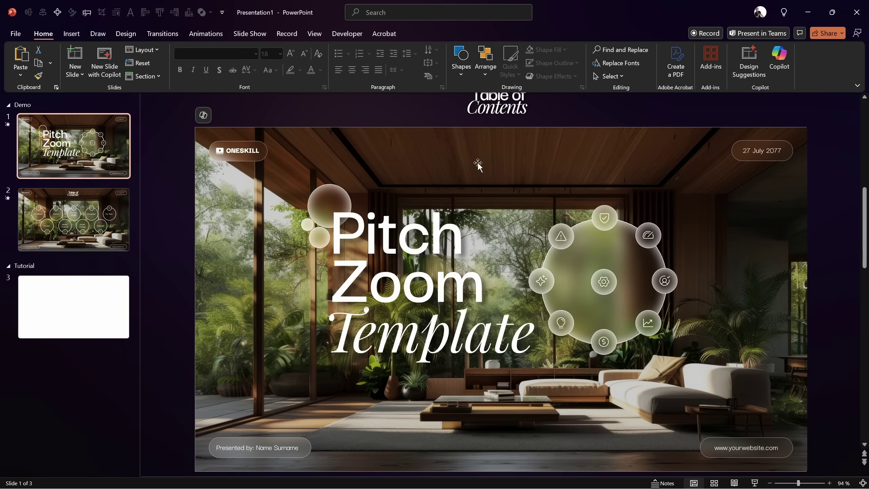
# - Check the title slide's notes for the image URL, then copy its forest-interior background photo
pyautogui.click(83, 315)
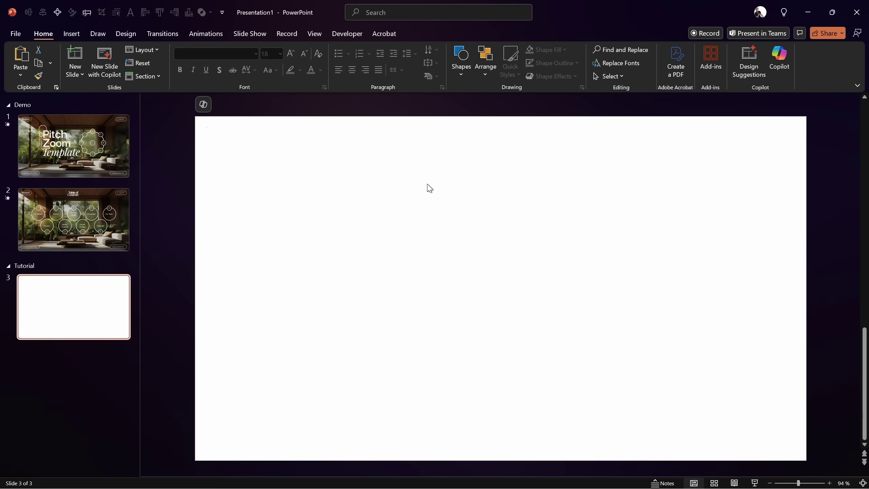
pyautogui.scroll(2, 355, 220)
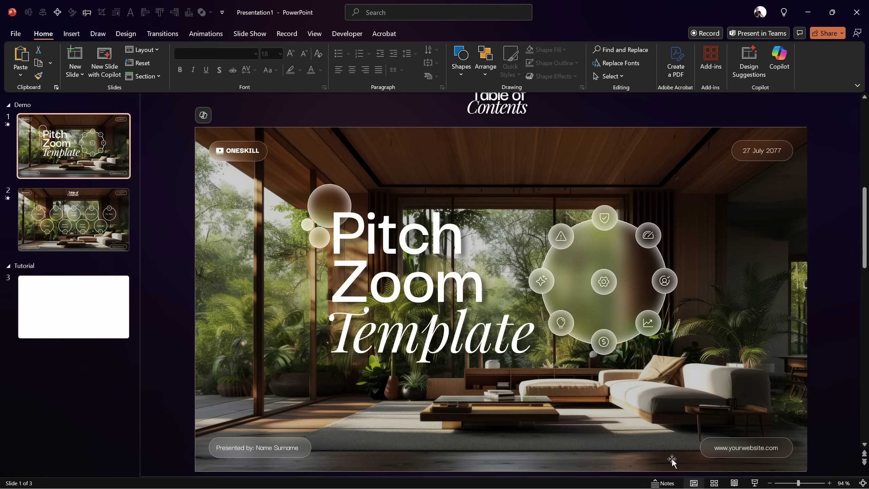
pyautogui.click(662, 483)
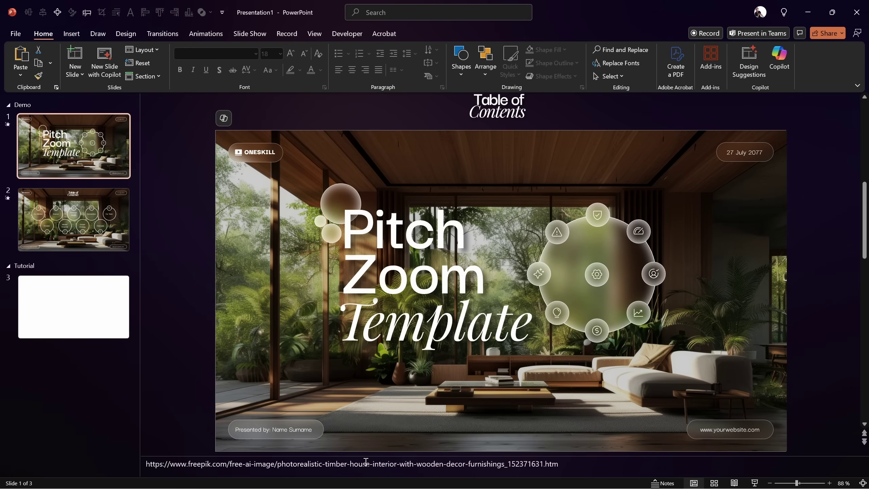
pyautogui.click(670, 482)
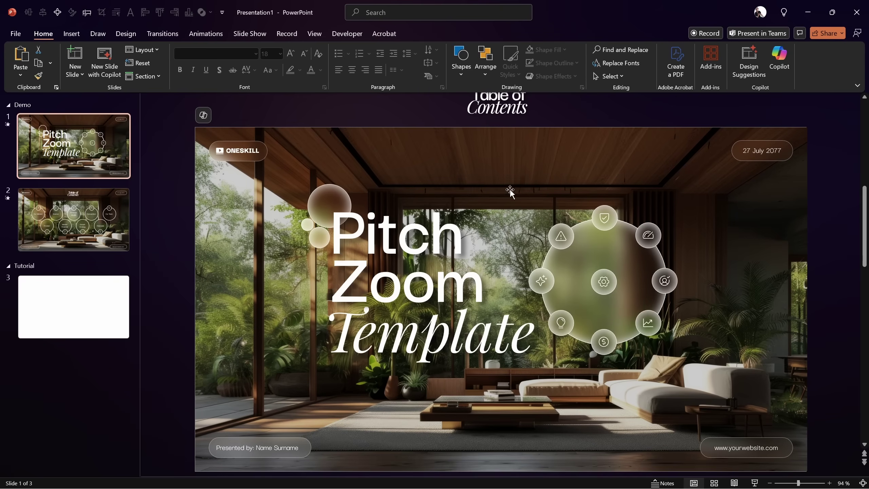
pyautogui.click(499, 167)
pyautogui.hotkey('ctrl', 'c')
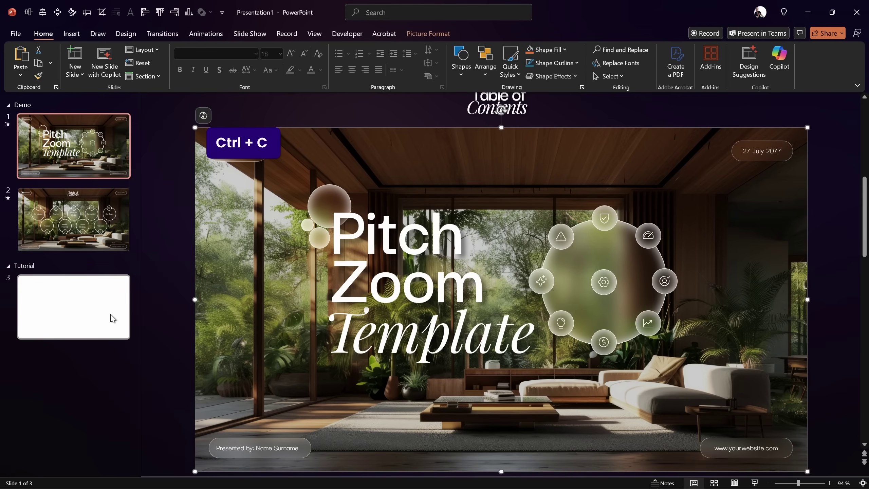
# - Paste the forest-interior photo onto slide 3, shift it left and down, and duplicate it
pyautogui.click(101, 315)
pyautogui.click(499, 245)
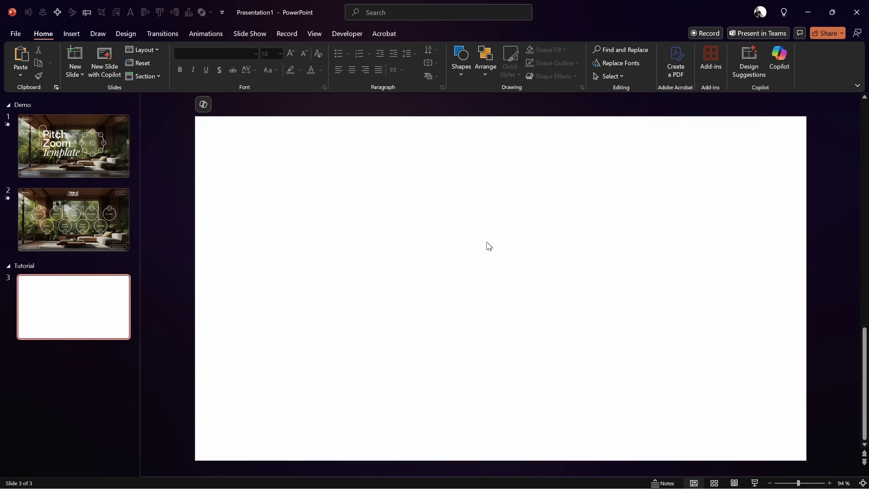
pyautogui.hotkey('ctrl', 'v')
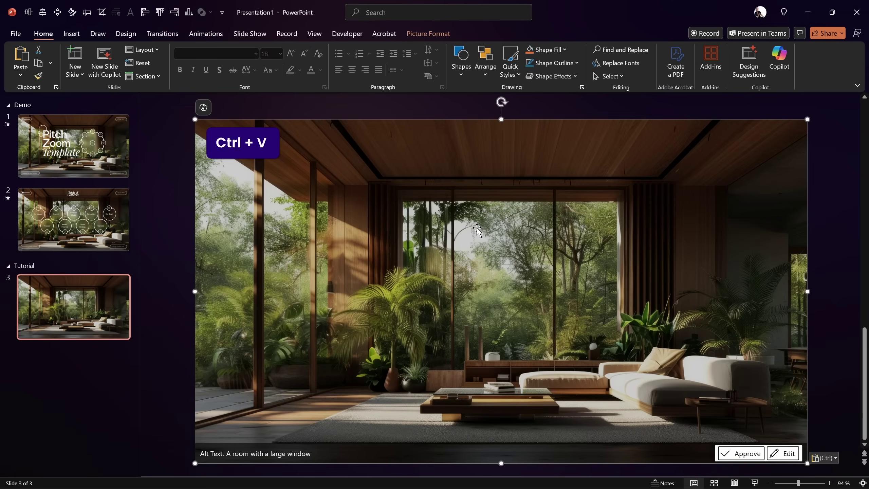
pyautogui.moveTo(798, 483); pyautogui.dragTo(787, 483)
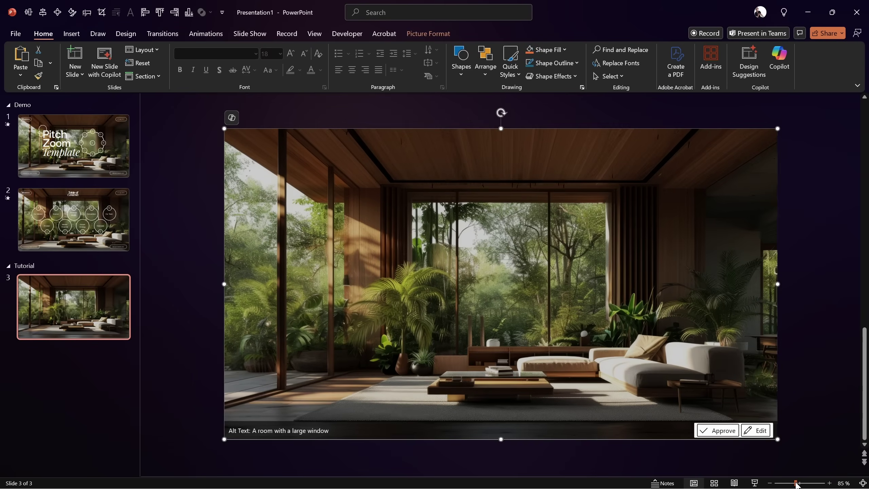
pyautogui.moveTo(598, 228); pyautogui.dragTo(535, 306)
pyautogui.hotkey('ctrl', 'd')
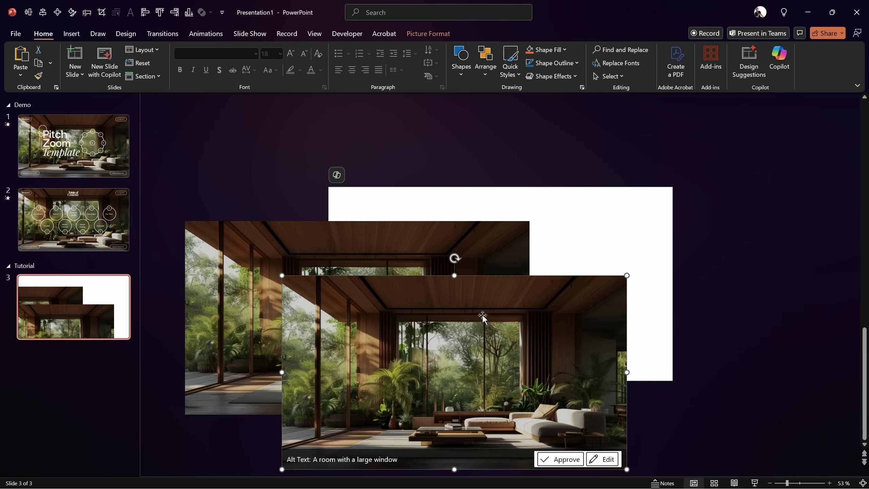
# - Apply the Blur artistic effect with radius 100 to the duplicate photo
pyautogui.rightClick(495, 322)
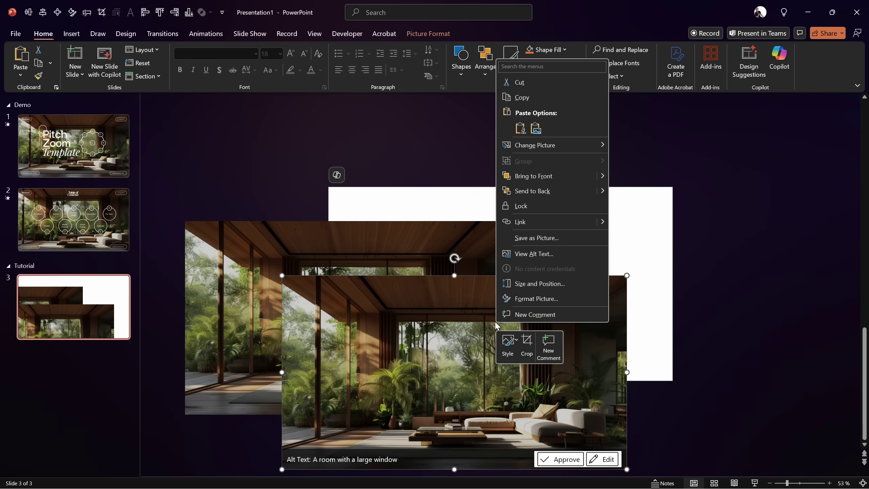
pyautogui.click(533, 298)
pyautogui.moveTo(733, 174); pyautogui.dragTo(716, 163)
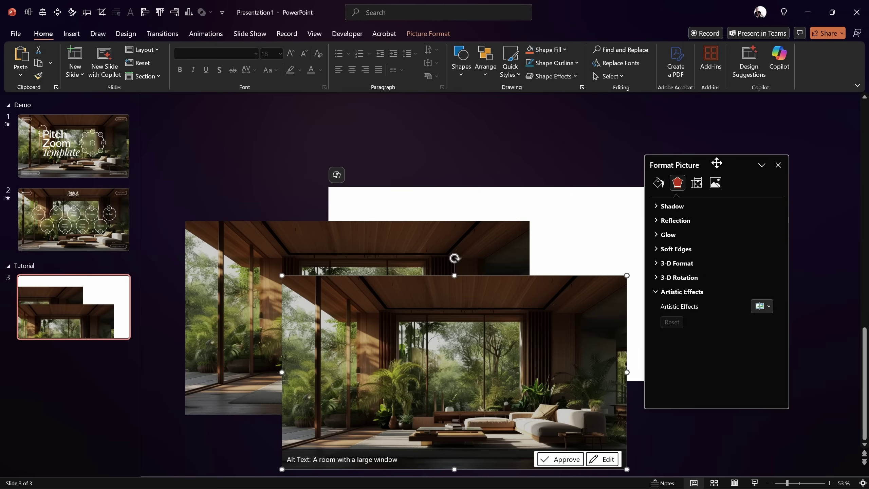
pyautogui.click(767, 308)
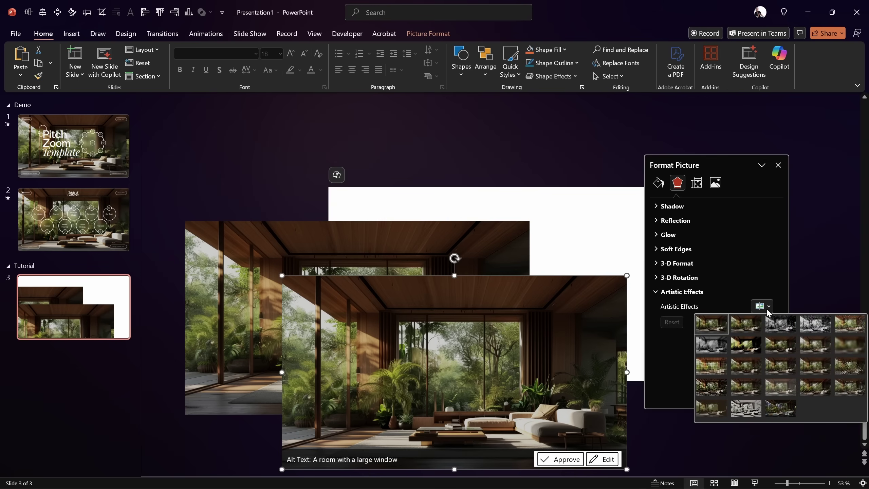
pyautogui.click(846, 352)
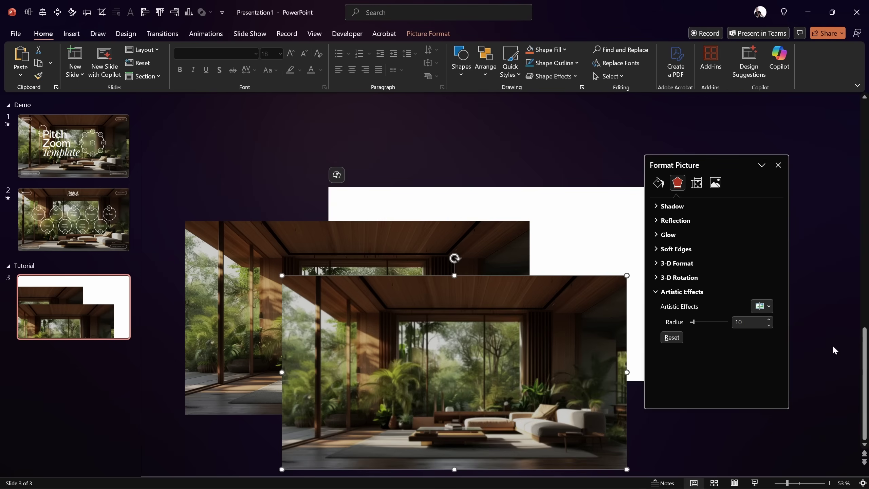
pyautogui.doubleClick(751, 322)
pyautogui.write('100')
pyautogui.press('Return')
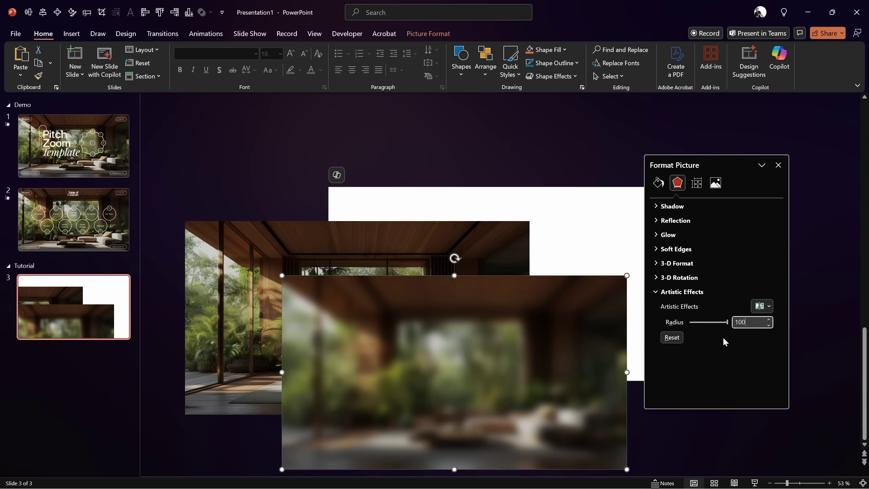
# - Copy the blurred photo and delete it from the slide
pyautogui.rightClick(465, 340)
pyautogui.click(497, 116)
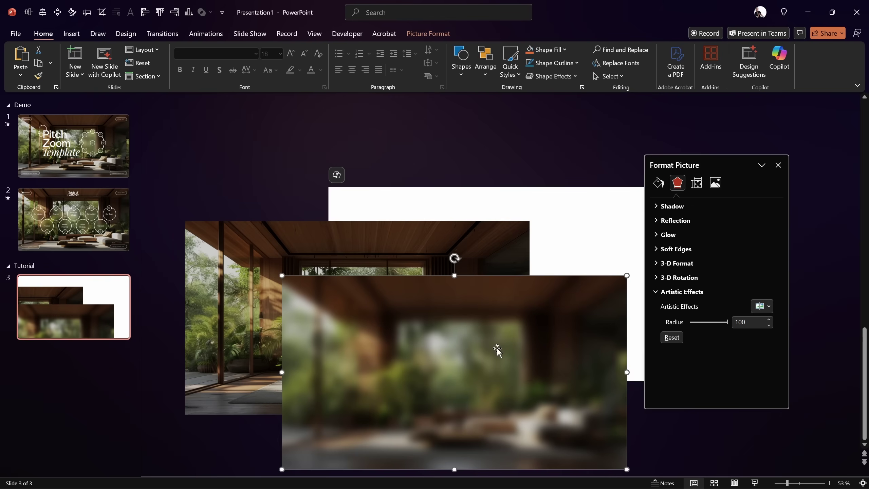
pyautogui.press('BackSpace')
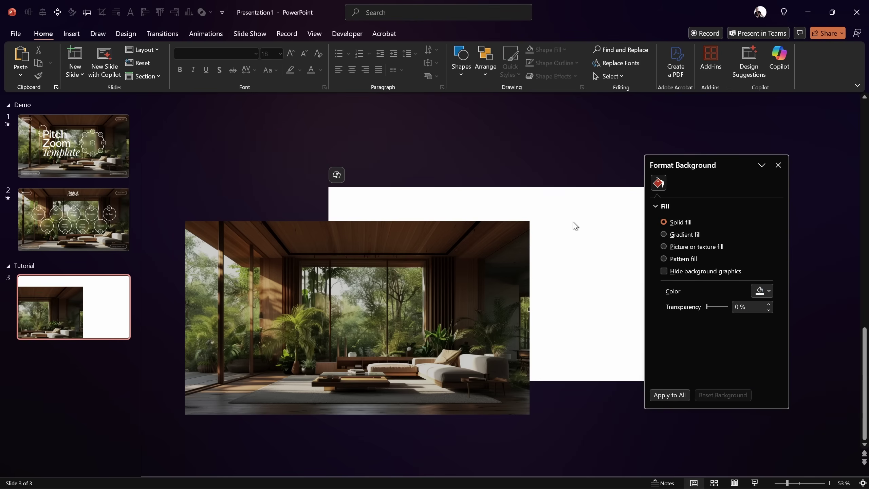
# - Fill the slide 3 background with the copied blurred photo from the clipboard
pyautogui.click(663, 246)
pyautogui.click(718, 301)
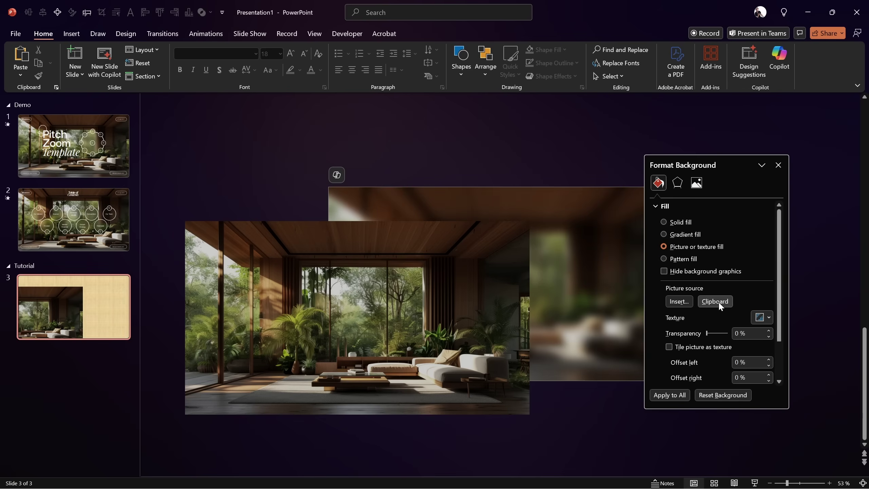
pyautogui.click(778, 165)
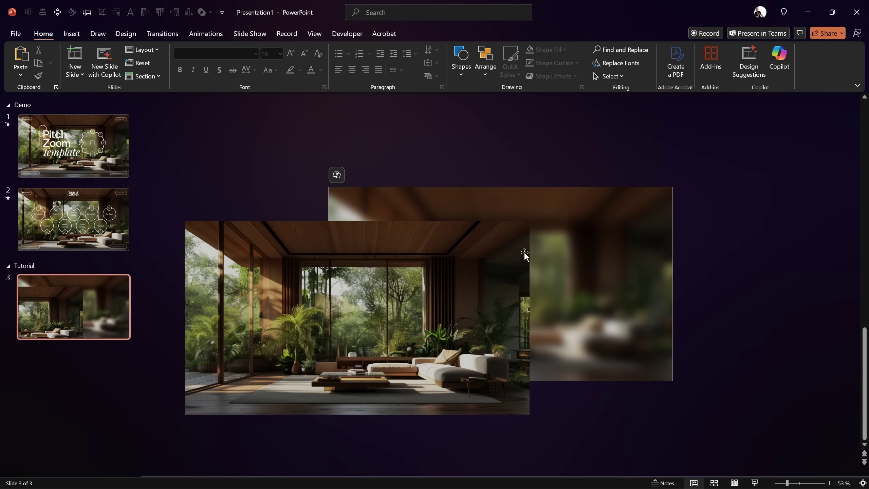
# - Align the sharp photo's top and right edges to the slide and fit the slide to the window
pyautogui.moveTo(523, 252); pyautogui.dragTo(493, 297)
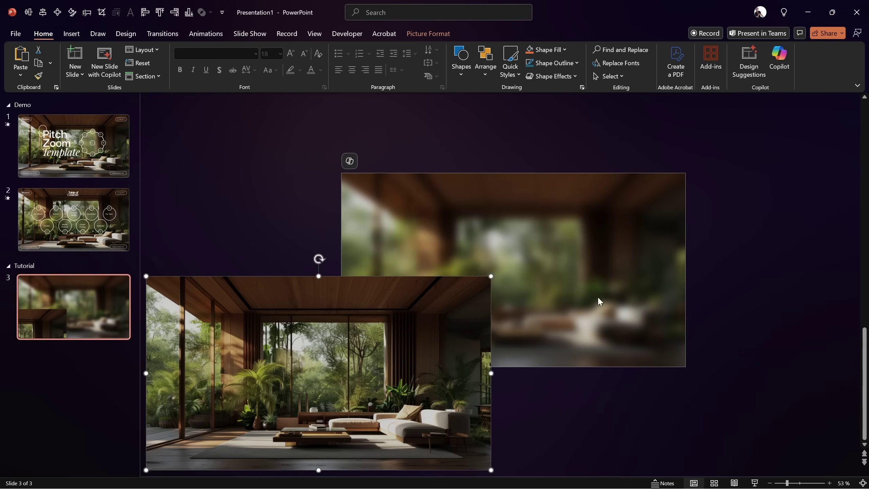
pyautogui.moveTo(399, 313); pyautogui.dragTo(476, 271)
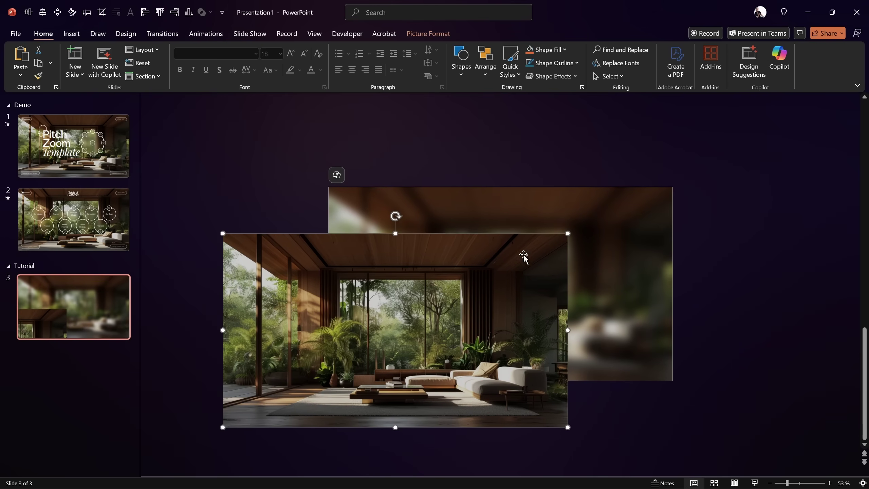
pyautogui.click(29, 13)
pyautogui.click(43, 13)
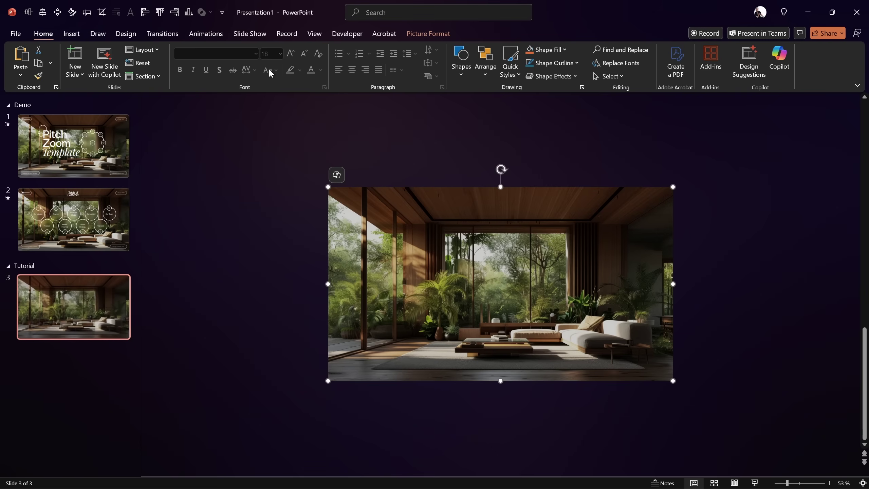
pyautogui.click(860, 482)
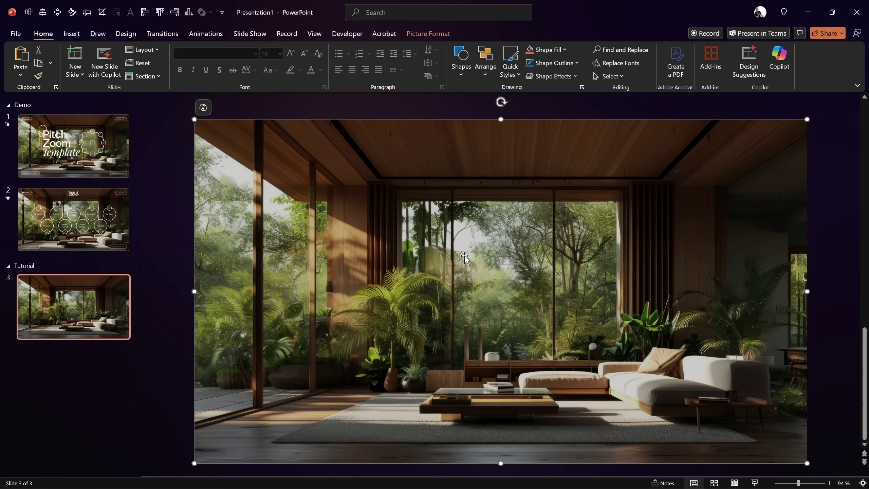
# - Draw an oval as a perfect circle on slide 3 and nudge it up-left
pyautogui.click(66, 35)
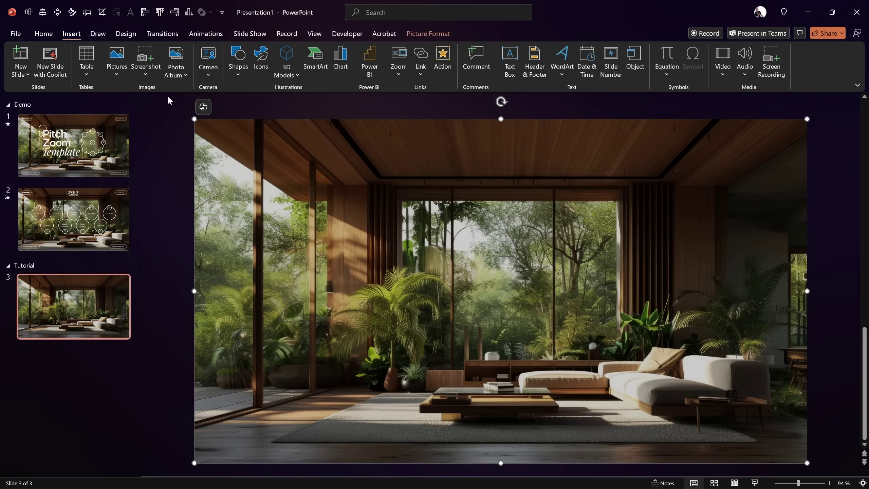
pyautogui.click(239, 62)
pyautogui.click(283, 104)
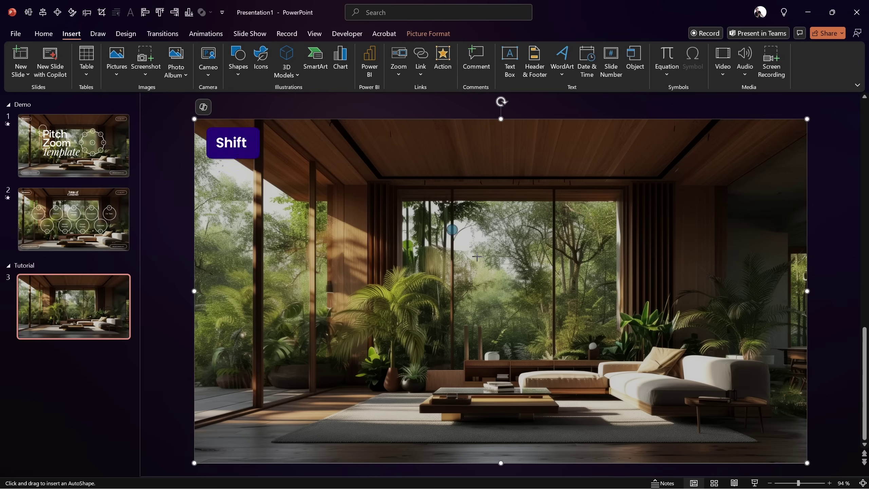
pyautogui.moveTo(447, 222); pyautogui.dragTo(585, 359)
pyautogui.moveTo(522, 296); pyautogui.dragTo(496, 277)
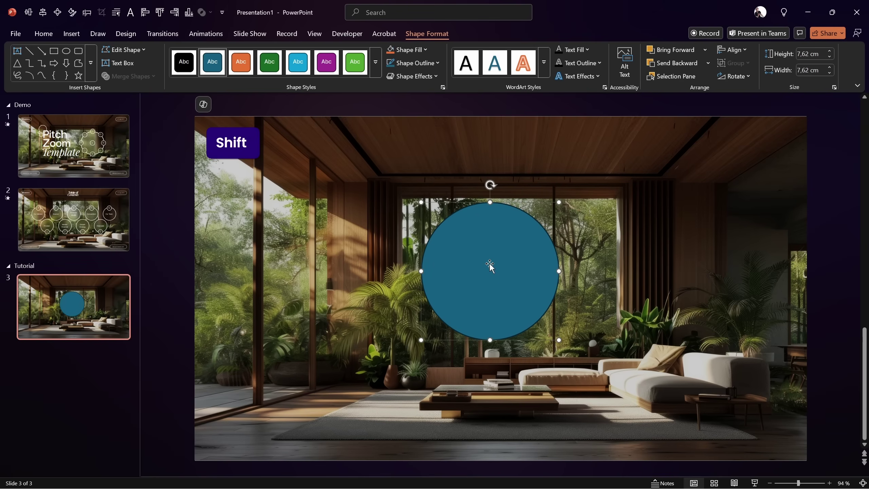
# - Give the circle Slide background fill and position it near the slide centre
pyautogui.rightClick(490, 269)
pyautogui.click(551, 464)
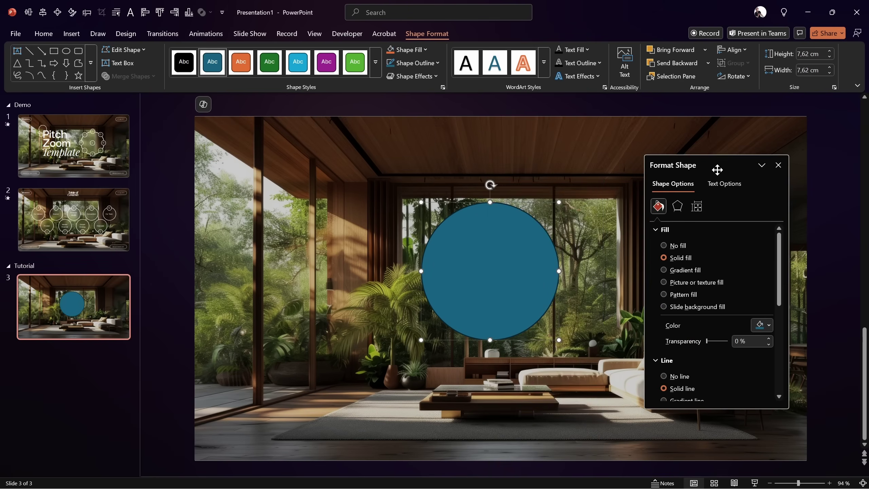
pyautogui.moveTo(718, 170); pyautogui.dragTo(686, 167)
pyautogui.click(633, 303)
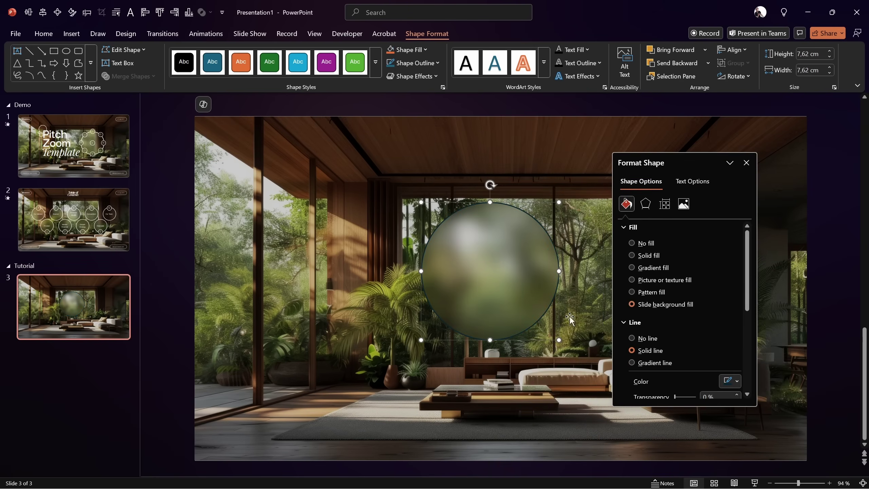
pyautogui.moveTo(513, 267); pyautogui.dragTo(353, 252)
pyautogui.moveTo(353, 289); pyautogui.dragTo(433, 291)
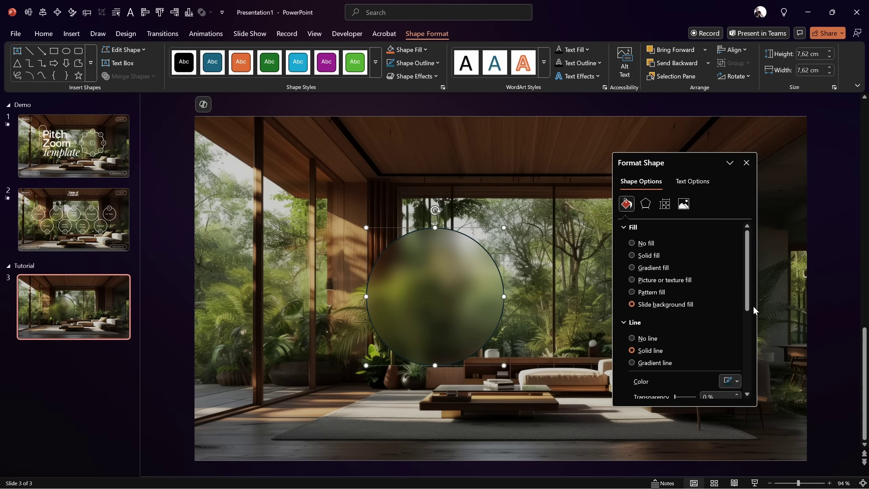
# - Give the circle a white outline 0,5 pt wide
pyautogui.scroll(-3, 753, 306)
pyautogui.click(736, 330)
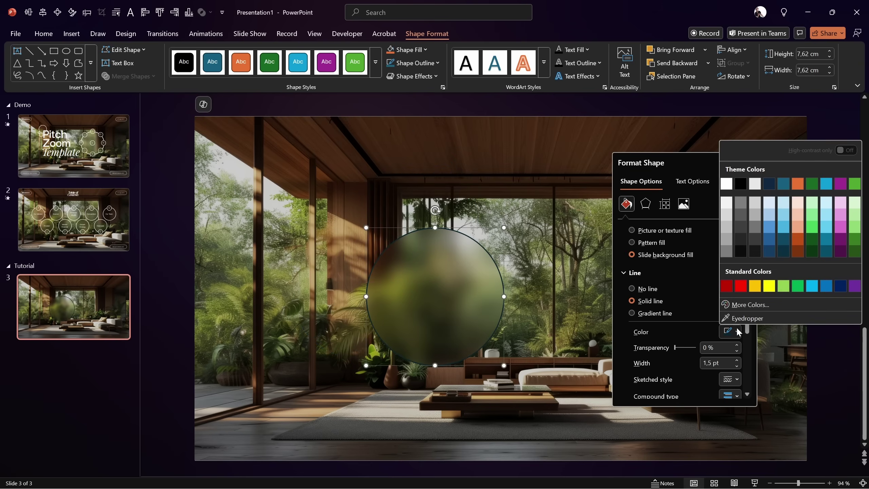
pyautogui.click(726, 184)
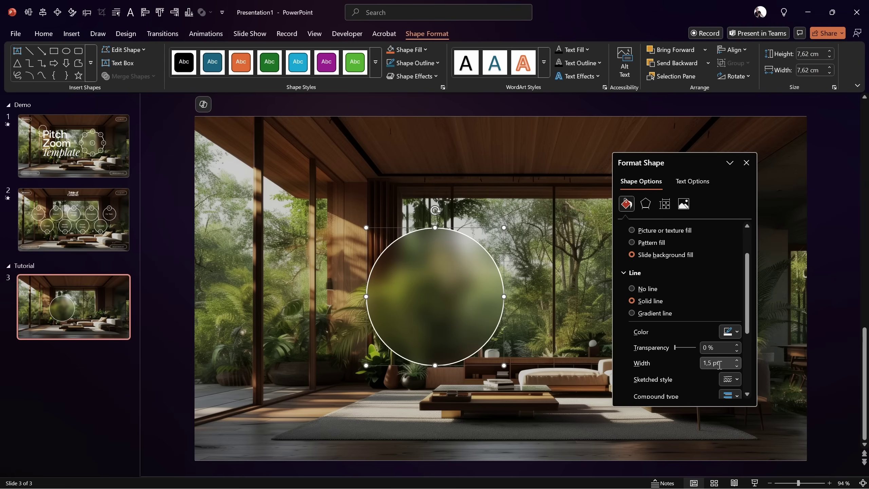
pyautogui.moveTo(720, 365); pyautogui.dragTo(695, 367)
pyautogui.write('0,5')
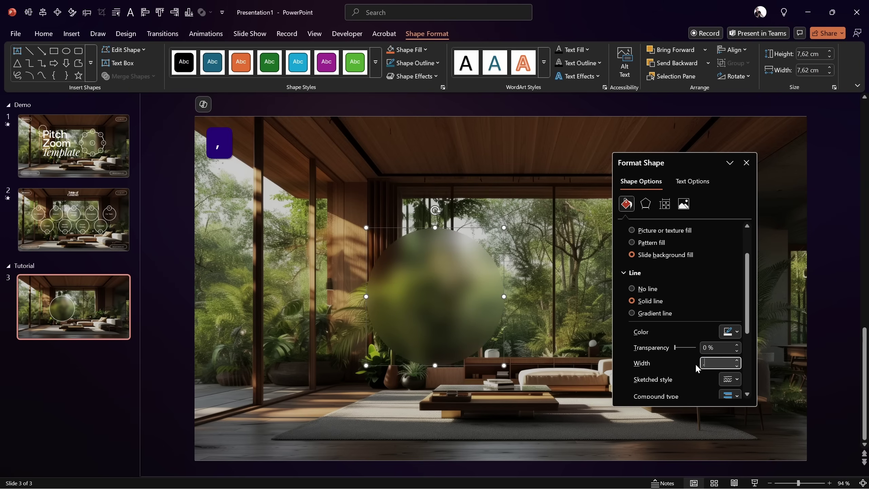
pyautogui.press('Return')
pyautogui.scroll(3, 648, 271)
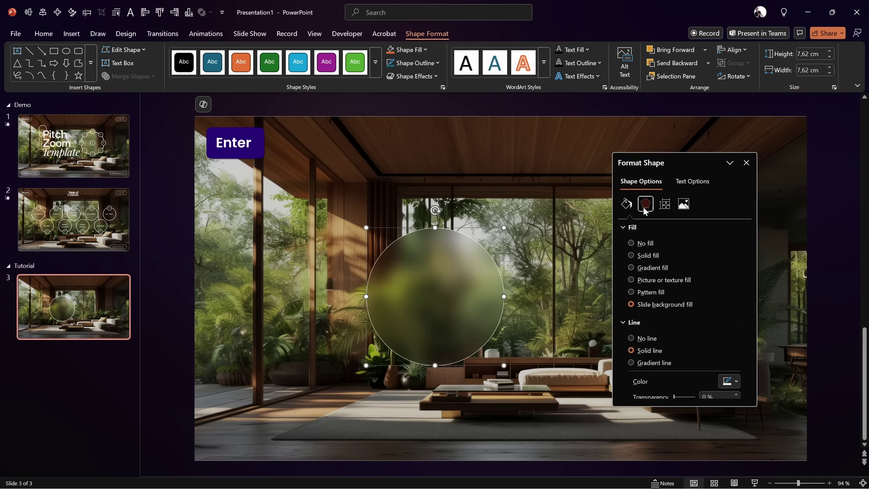
pyautogui.click(646, 203)
# - Add an inner centred shadow in black with a 22 pt blur to the circle
pyautogui.click(640, 227)
pyautogui.click(736, 242)
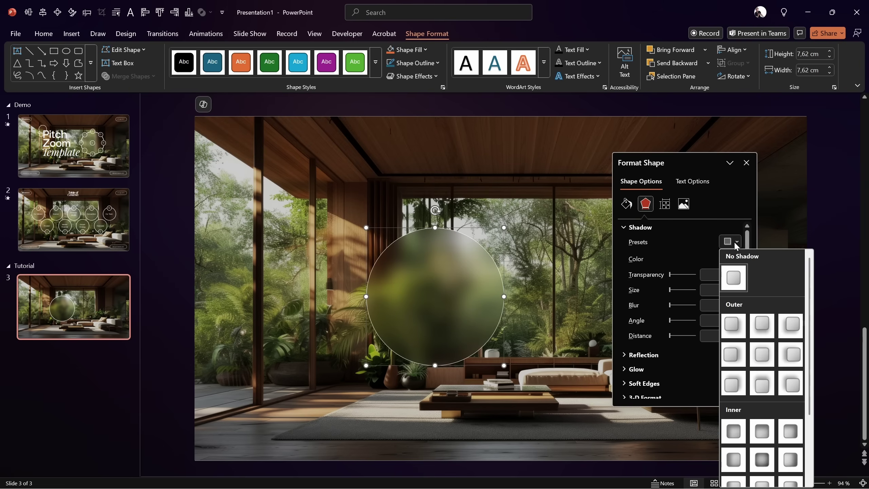
pyautogui.click(762, 460)
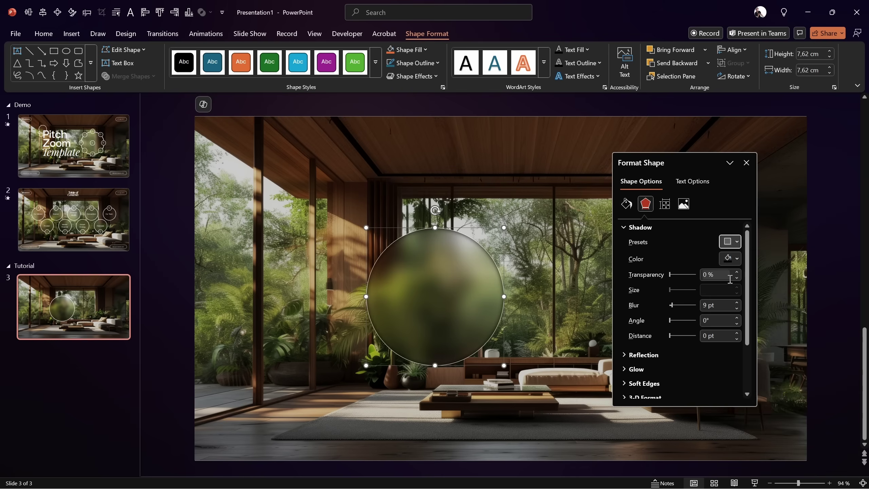
pyautogui.click(730, 258)
pyautogui.click(740, 309)
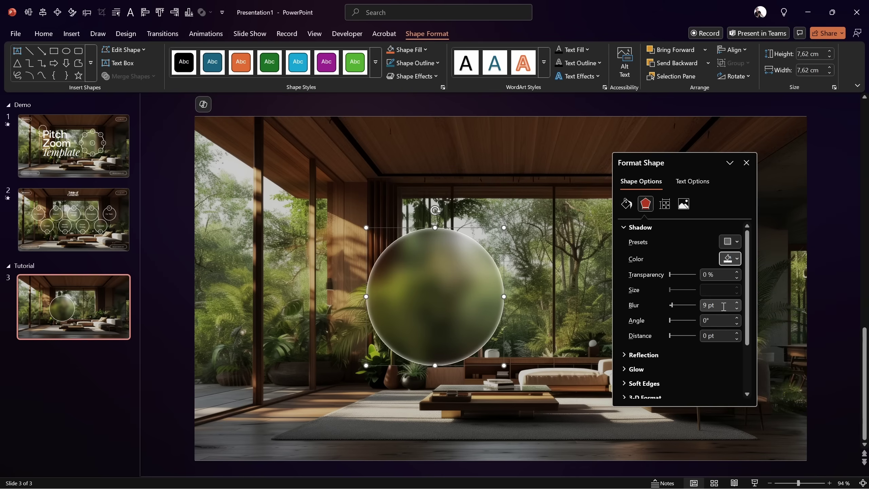
pyautogui.moveTo(717, 305); pyautogui.dragTo(695, 304)
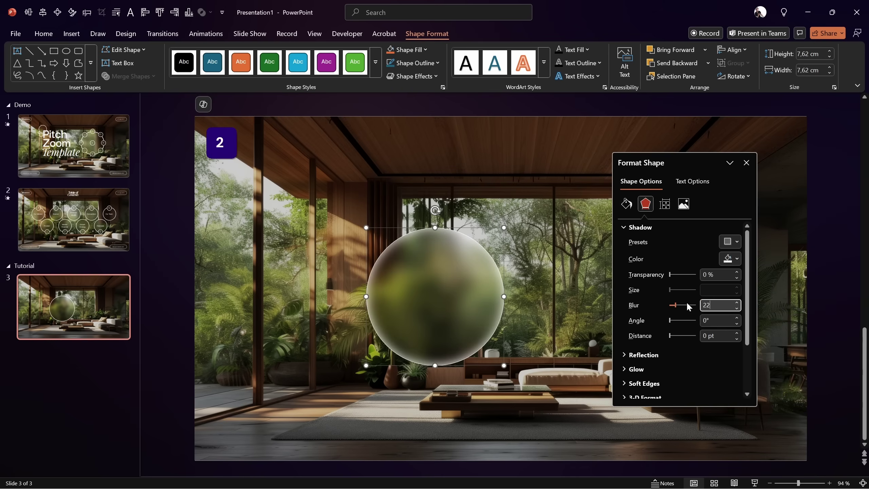
pyautogui.click(544, 278)
# - Close the Format Shape pane and delete the frosted circle
pyautogui.click(458, 287)
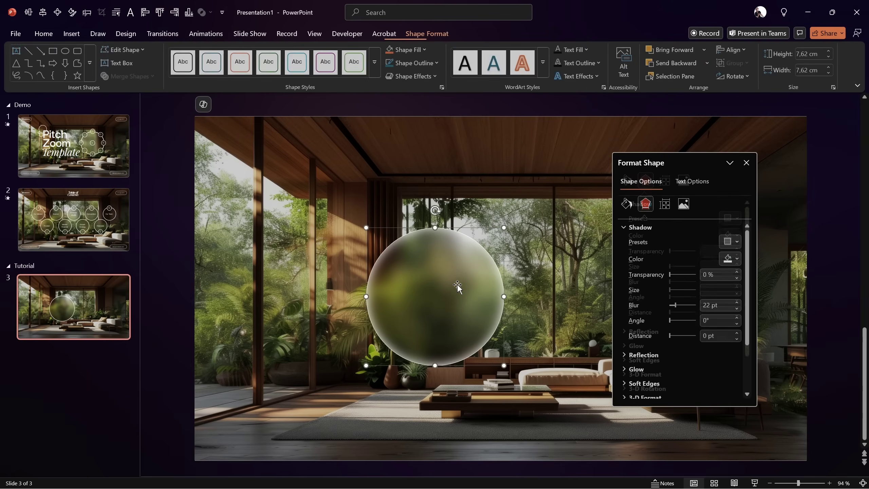
pyautogui.click(746, 163)
pyautogui.moveTo(461, 291); pyautogui.dragTo(531, 324)
pyautogui.press('Delete')
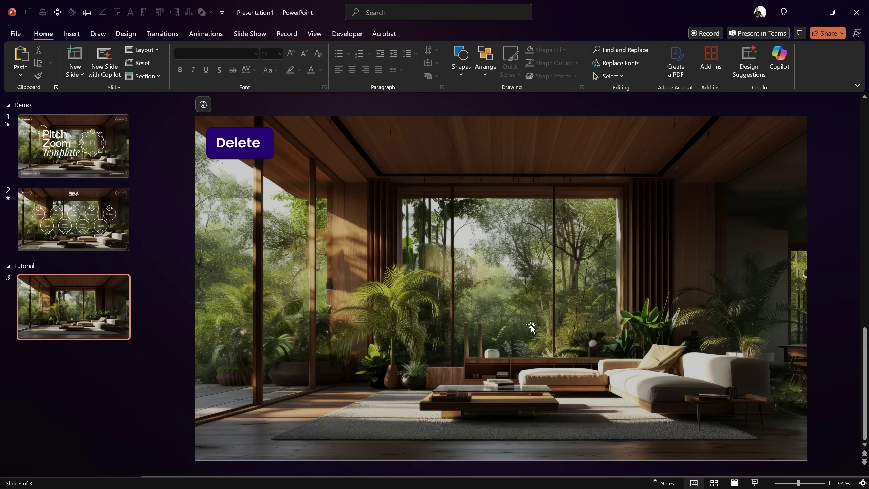
# - Return to the Pitch Zoom title slide and preview its animations twice
pyautogui.click(127, 165)
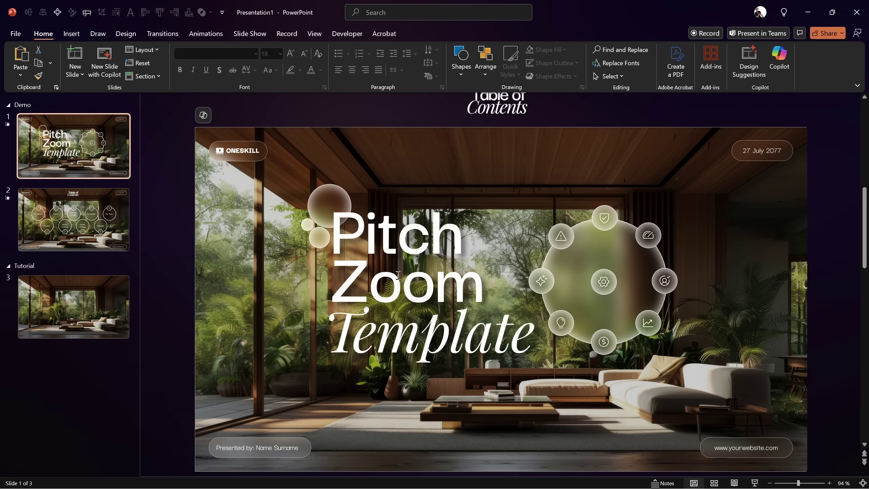
pyautogui.click(213, 33)
pyautogui.click(21, 58)
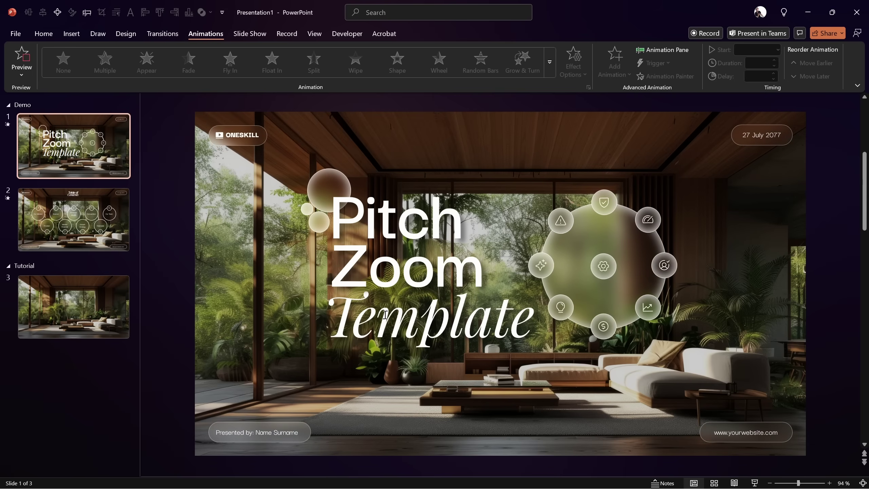
pyautogui.click(22, 57)
pyautogui.click(22, 58)
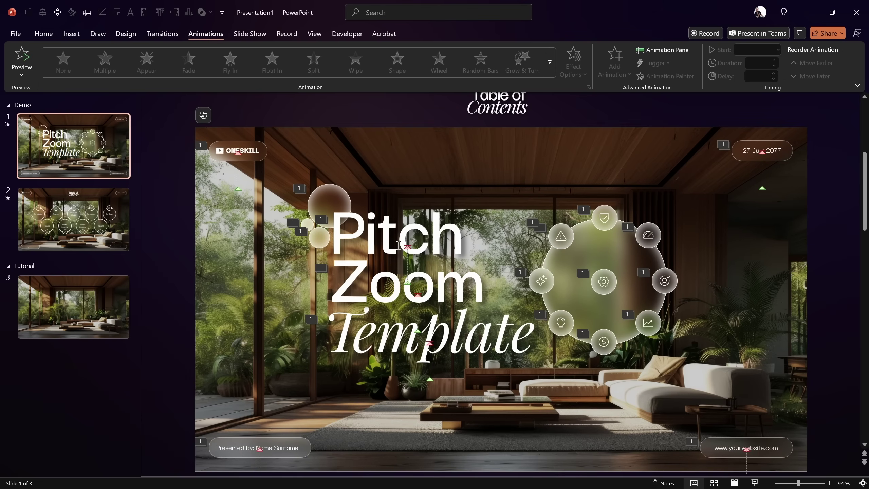
pyautogui.click(407, 261)
# - Copy the Pitch, Zoom and Template title boxes from slide 1 onto slide 3
pyautogui.keyDown('shift'); pyautogui.click(380, 293); pyautogui.keyUp('shift')
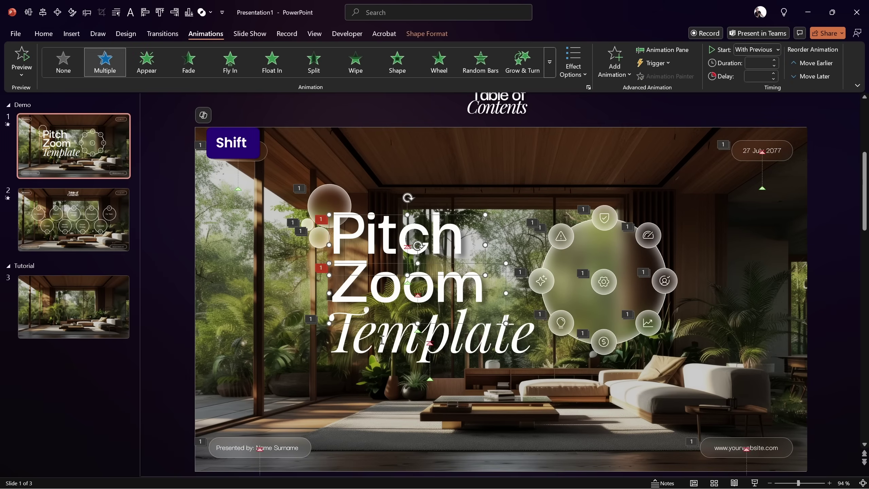
pyautogui.keyDown('shift'); pyautogui.click(382, 340); pyautogui.keyUp('shift')
pyautogui.hotkey('ctrl', 'c')
pyautogui.click(74, 307)
pyautogui.hotkey('ctrl', 'v')
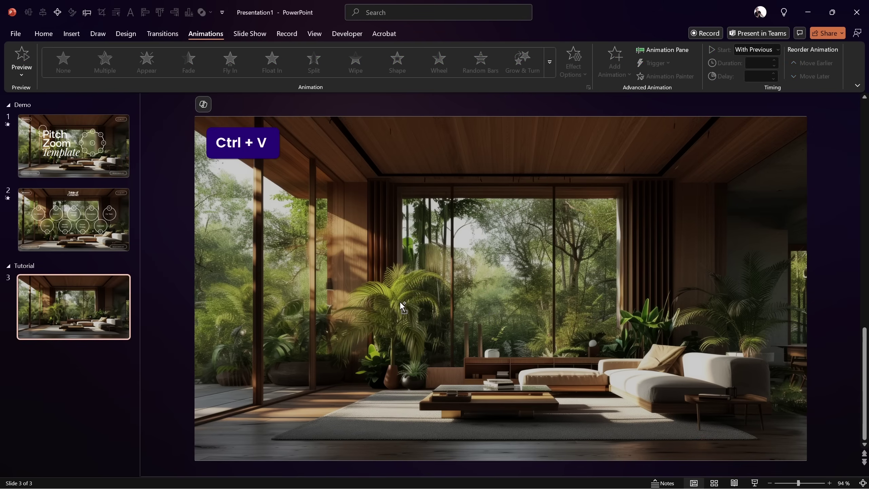
pyautogui.click(235, 236)
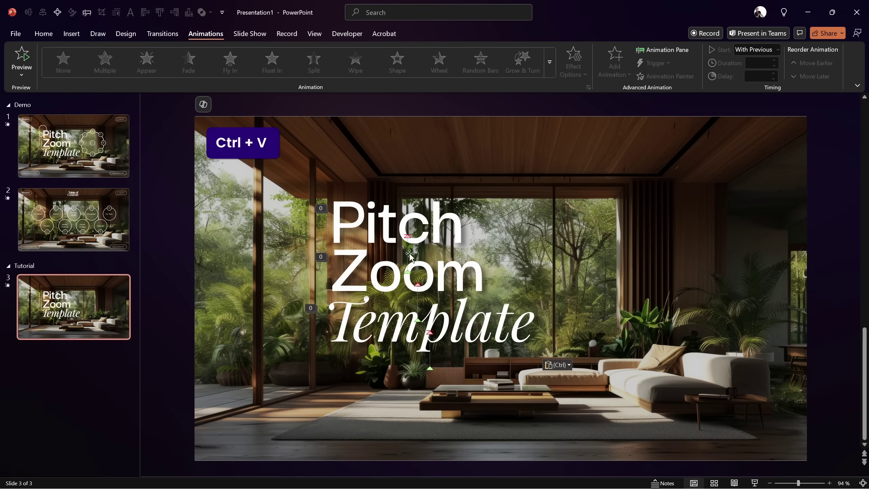
# - Copy the ONESKILL, date, website and presented-by boxes from slide 1 onto slide 3
pyautogui.click(86, 151)
pyautogui.click(244, 146)
pyautogui.keyDown('shift'); pyautogui.click(753, 156); pyautogui.keyUp('shift')
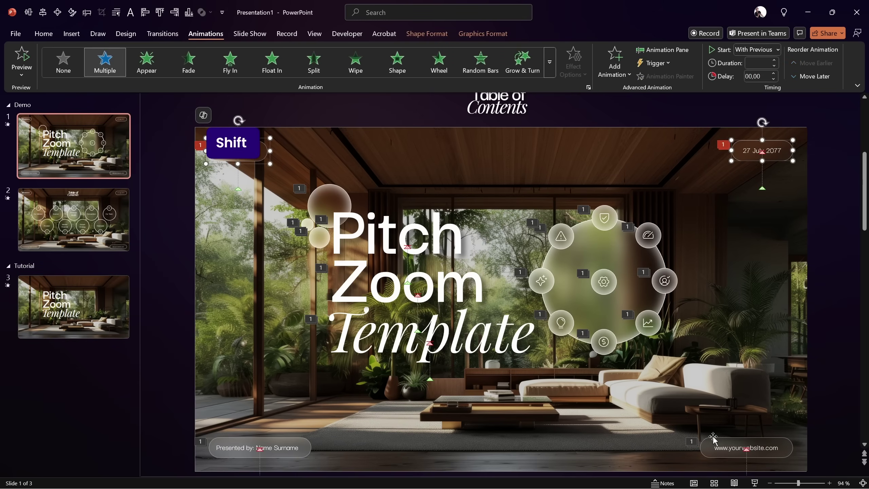
pyautogui.keyDown('shift'); pyautogui.click(713, 445); pyautogui.keyUp('shift')
pyautogui.keyDown('shift'); pyautogui.click(306, 444); pyautogui.keyUp('shift')
pyautogui.hotkey('ctrl', 'c')
pyautogui.click(99, 301)
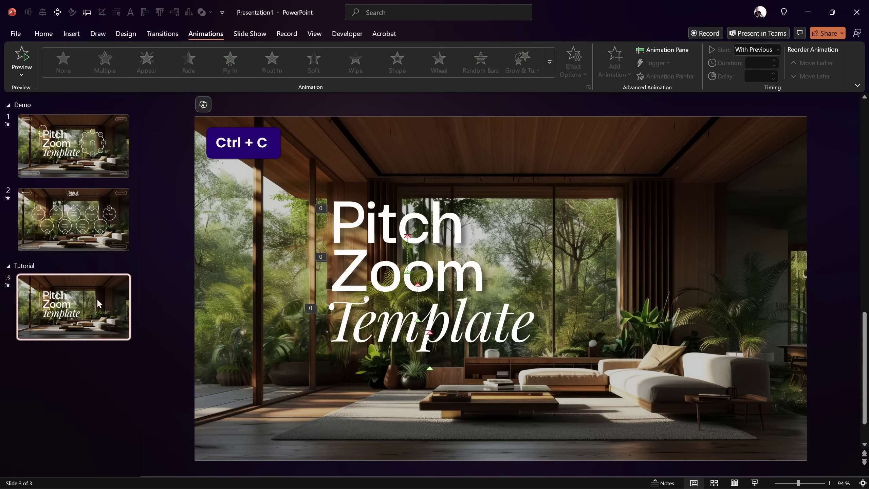
pyautogui.hotkey('ctrl', 'v')
pyautogui.click(169, 156)
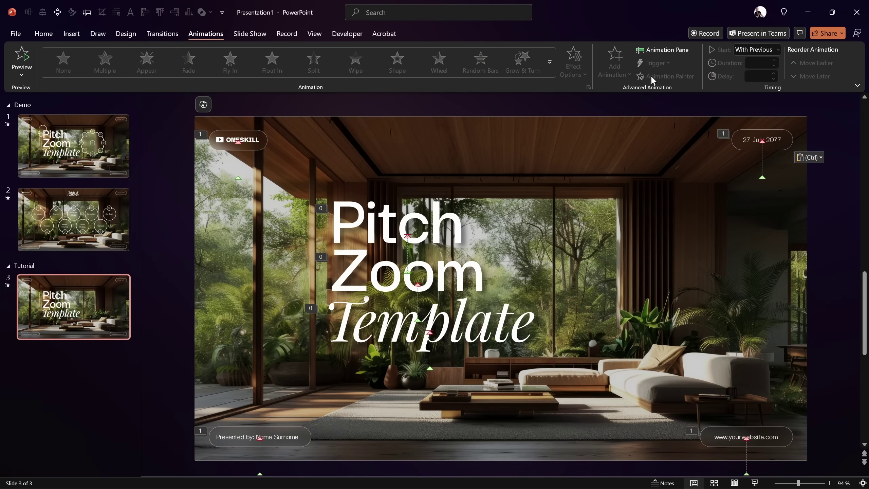
# - Delete all animations on slide 3 in the Animation Pane, then select the Pitch title
pyautogui.click(662, 49)
pyautogui.click(457, 212)
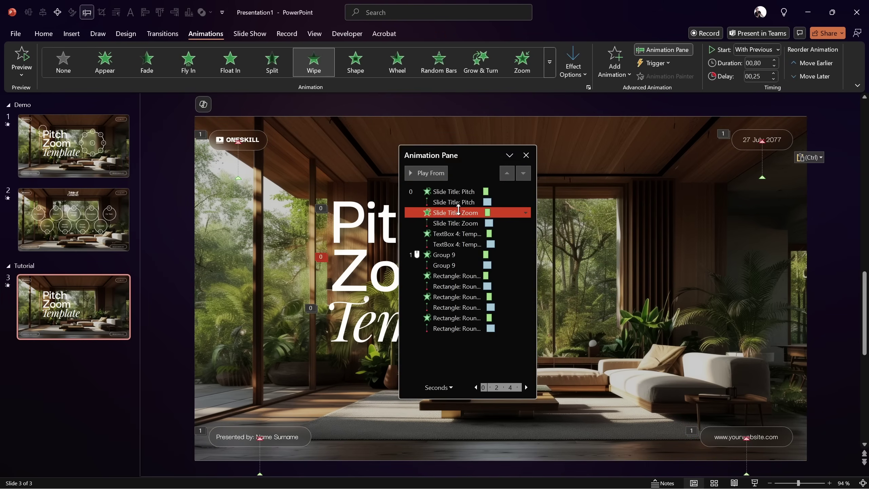
pyautogui.hotkey('ctrl', 'a')
pyautogui.press('Delete')
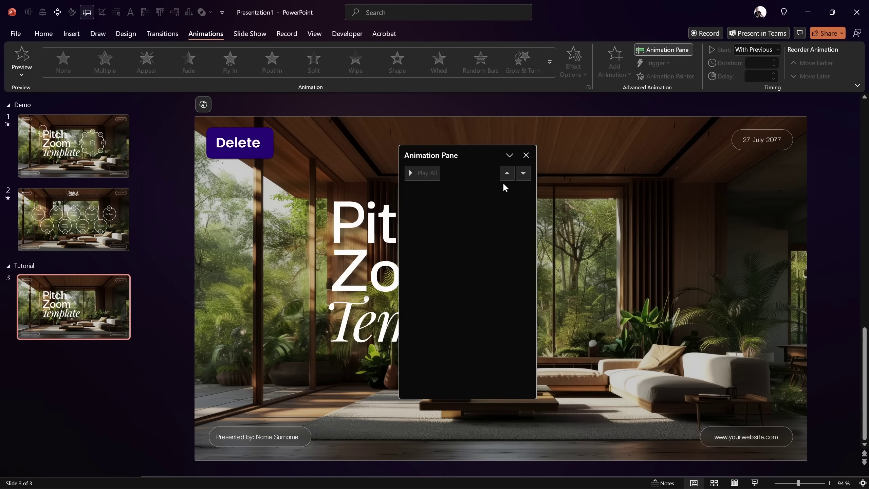
pyautogui.click(526, 155)
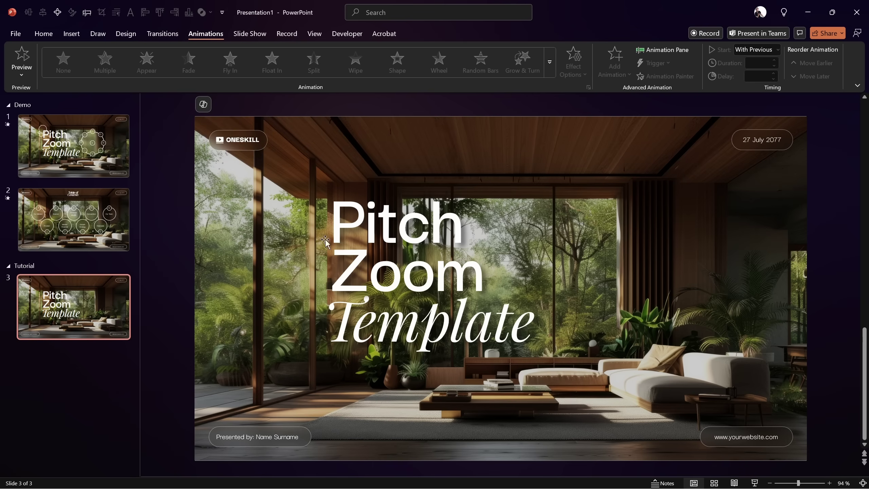
pyautogui.click(392, 227)
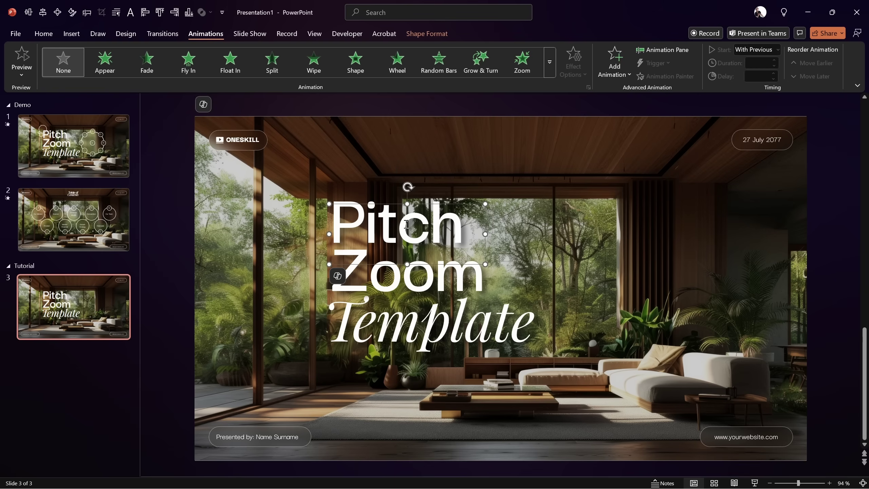
# - Give the Pitch title a Wipe entrance coming from the top
pyautogui.click(618, 70)
pyautogui.click(619, 144)
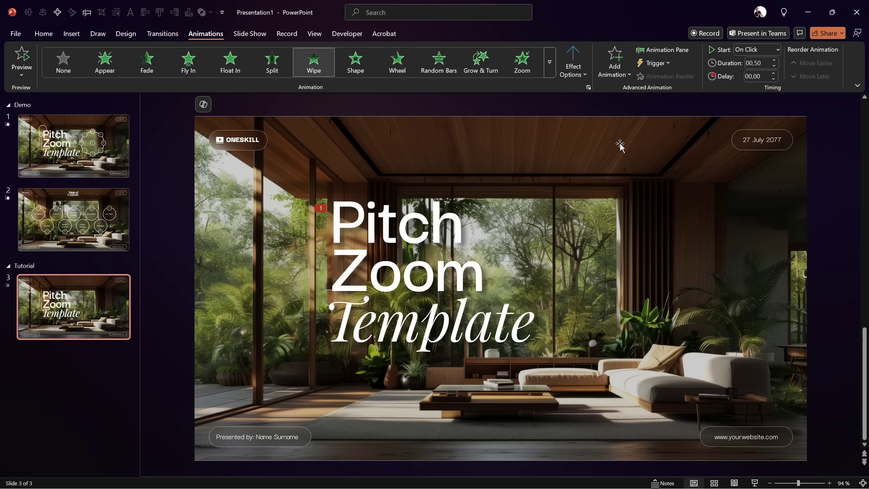
pyautogui.click(573, 65)
pyautogui.click(601, 183)
# - Set the wipe to start With Previous with a 0,8 second duration, and preview it twice
pyautogui.click(662, 49)
pyautogui.moveTo(470, 152); pyautogui.dragTo(639, 169)
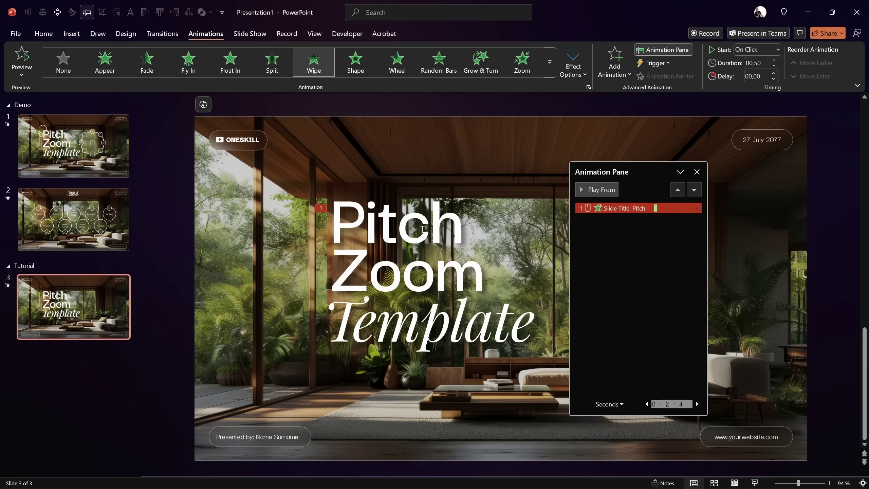
pyautogui.click(757, 50)
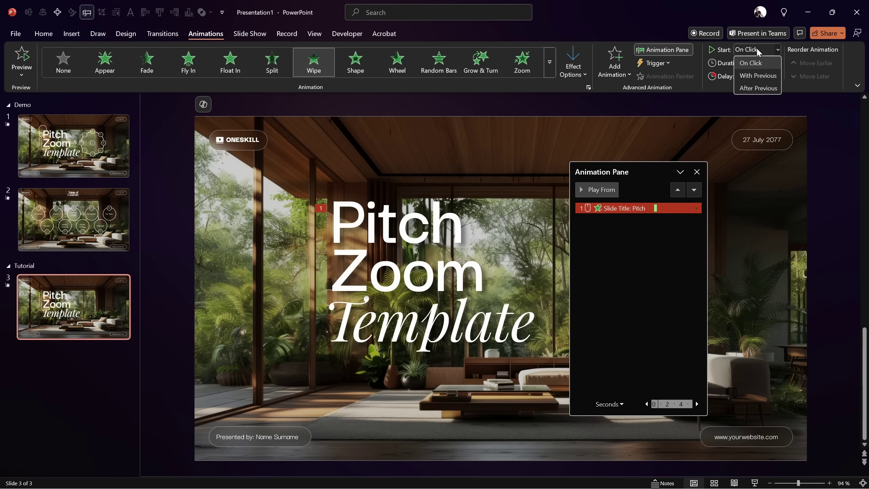
pyautogui.click(754, 75)
pyautogui.click(769, 64)
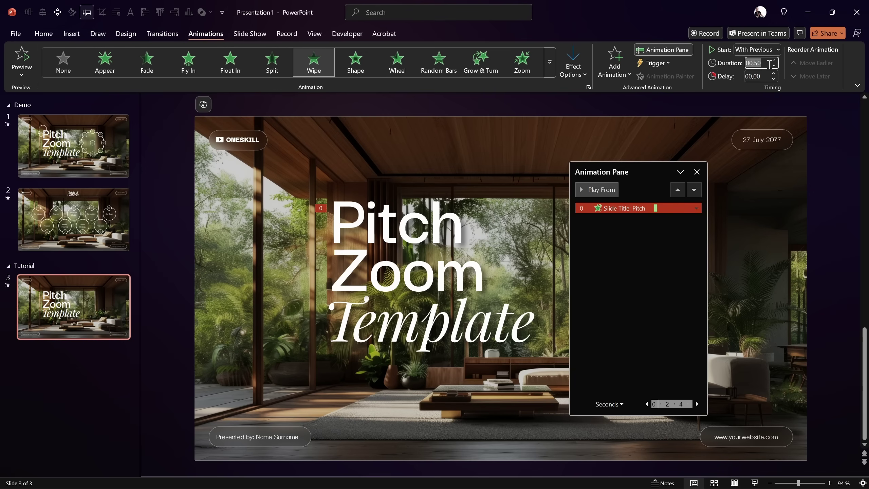
pyautogui.write('0,8')
pyautogui.press('Return')
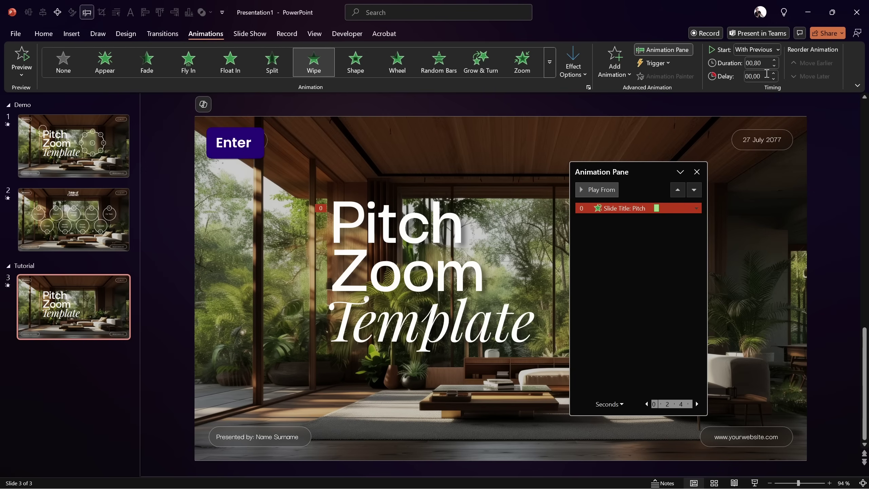
pyautogui.click(597, 190)
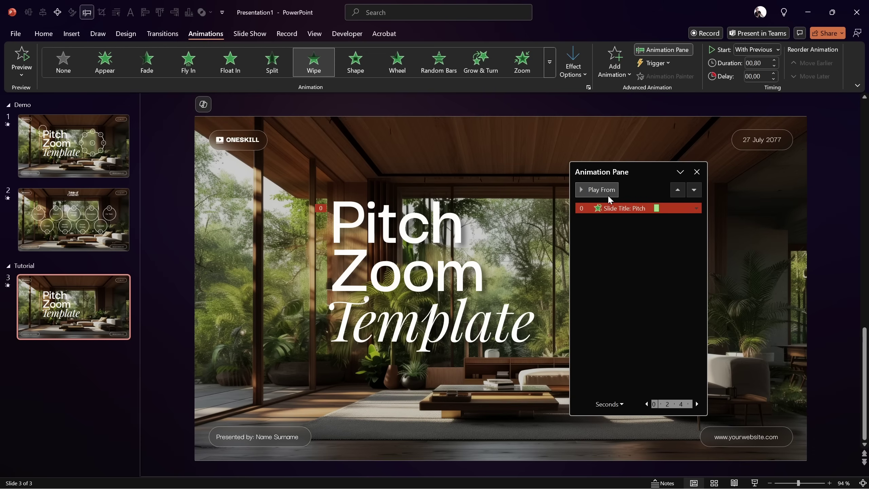
pyautogui.click(603, 191)
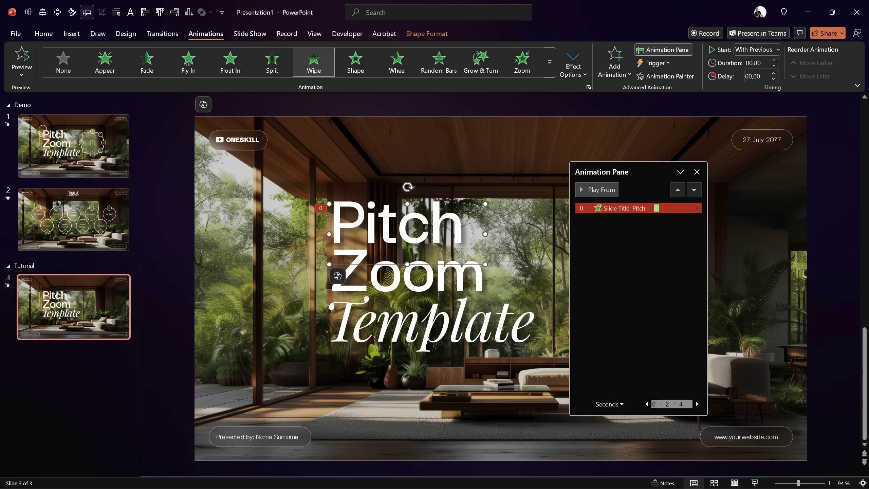
# - Add a Lines motion path to the Pitch title, shortened to end over Zoom
pyautogui.click(616, 68)
pyautogui.moveTo(810, 171); pyautogui.dragTo(811, 245)
pyautogui.click(618, 360)
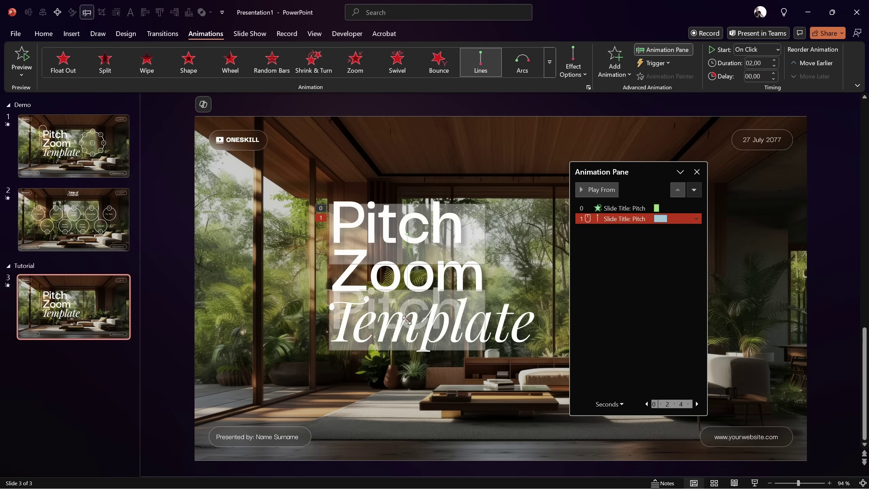
pyautogui.moveTo(407, 321); pyautogui.dragTo(407, 275)
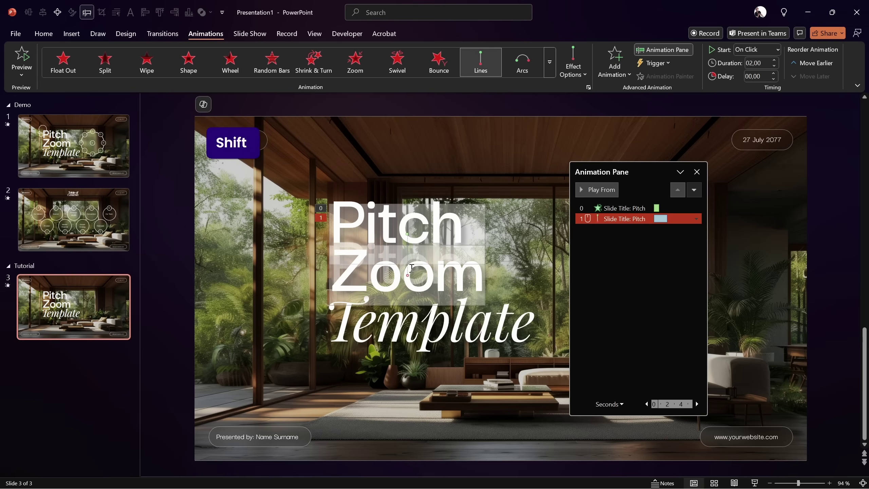
pyautogui.click(598, 242)
pyautogui.click(614, 218)
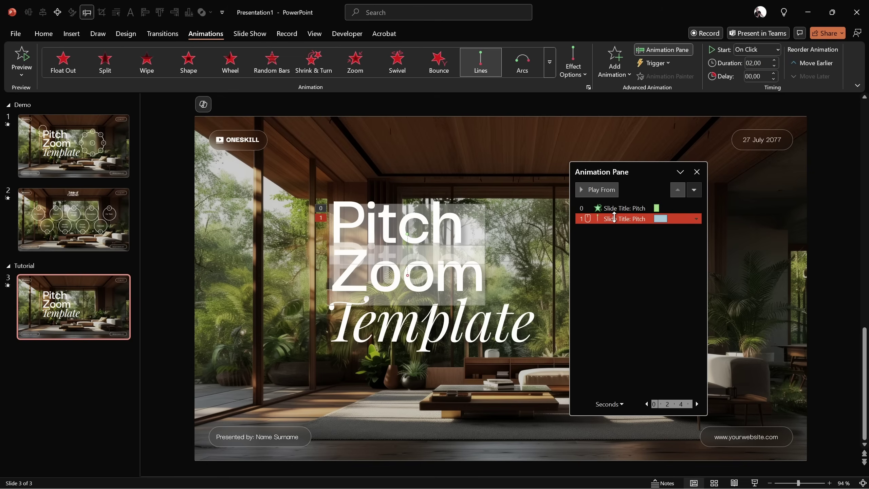
# - Set the motion path to start With Previous with a 1,25 second duration
pyautogui.click(755, 50)
pyautogui.click(751, 75)
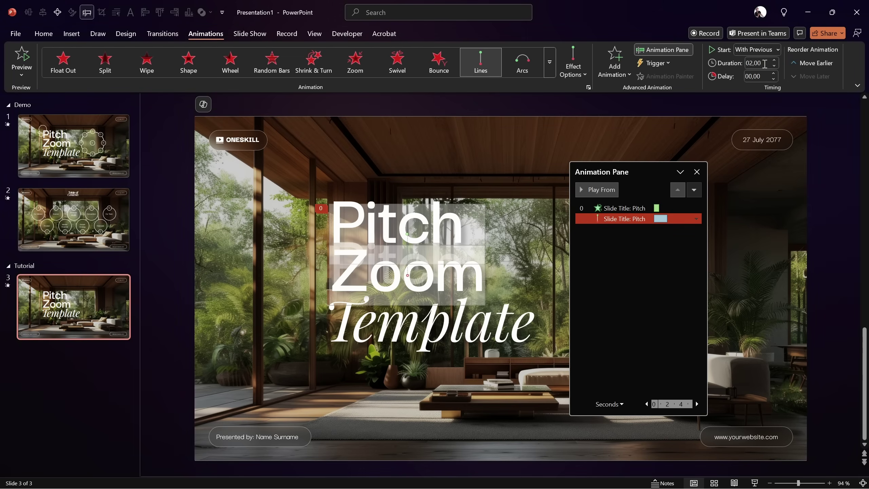
pyautogui.click(765, 64)
pyautogui.write('1,25')
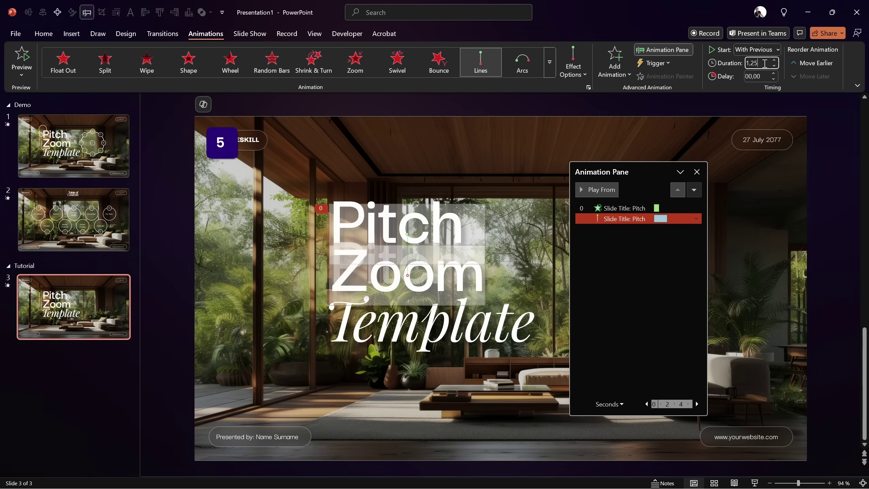
pyautogui.press('Return')
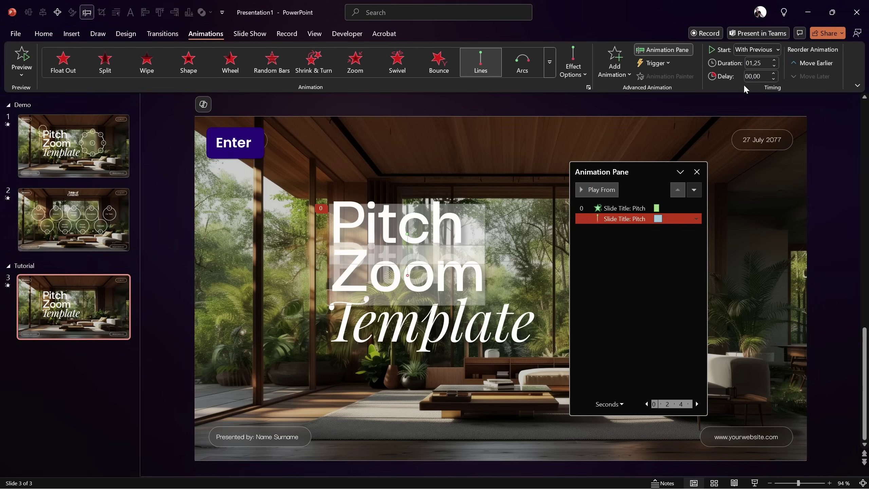
# - Give the motion path a smooth end of 1,25 seconds in its effect settings
pyautogui.doubleClick(631, 219)
pyautogui.moveTo(360, 126); pyautogui.dragTo(499, 171)
pyautogui.moveTo(463, 247); pyautogui.dragTo(511, 253)
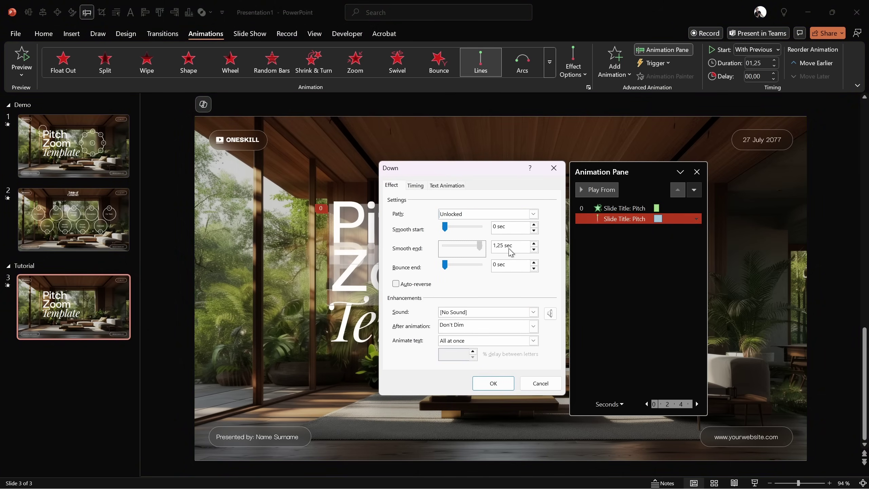
pyautogui.click(510, 381)
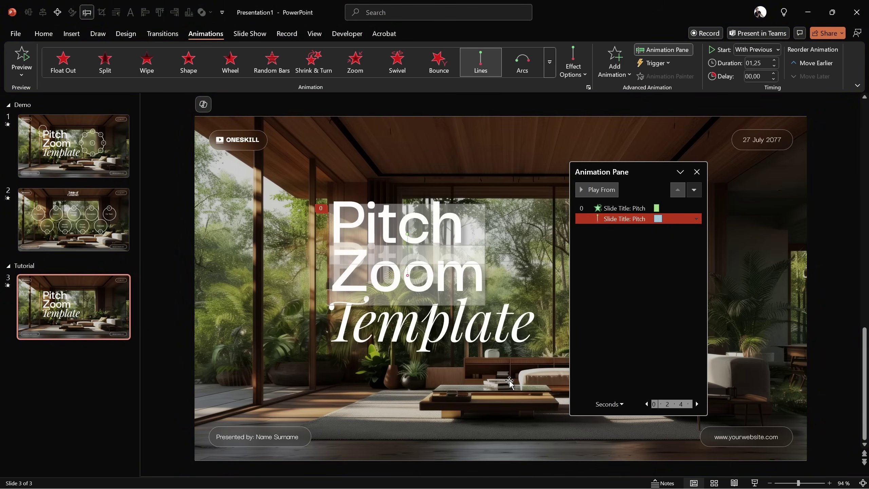
# - Reverse the path direction of the title's Lines motion effect
pyautogui.click(446, 103)
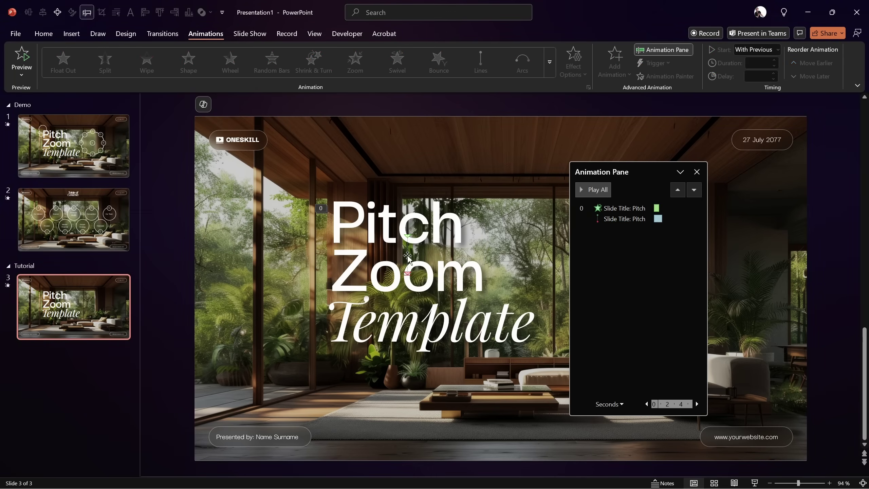
pyautogui.click(619, 219)
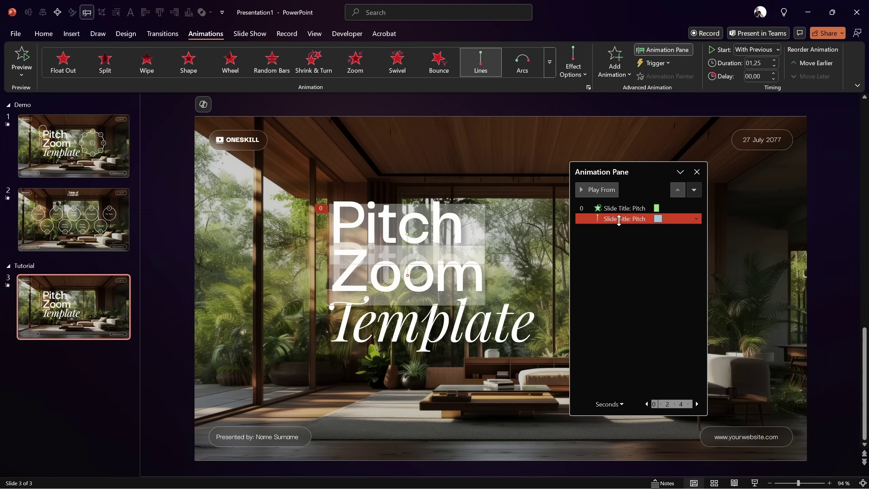
pyautogui.click(581, 75)
pyautogui.click(609, 402)
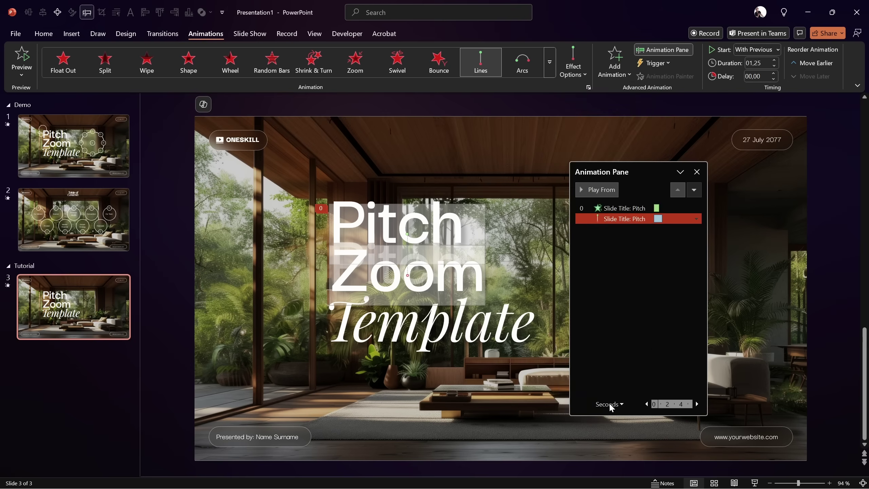
# - Preview the Pitch title's Wipe and Lines animations together twice, then select the title
pyautogui.click(469, 104)
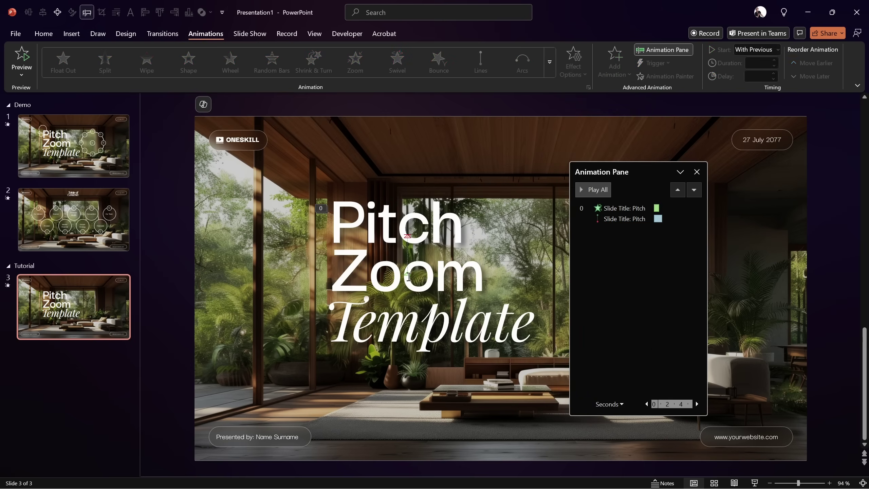
pyautogui.click(616, 208)
pyautogui.click(598, 190)
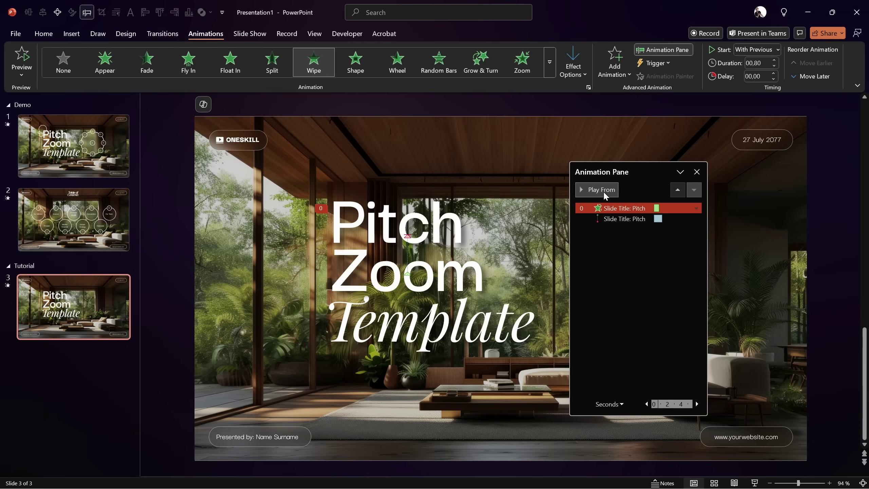
pyautogui.click(599, 190)
pyautogui.click(451, 221)
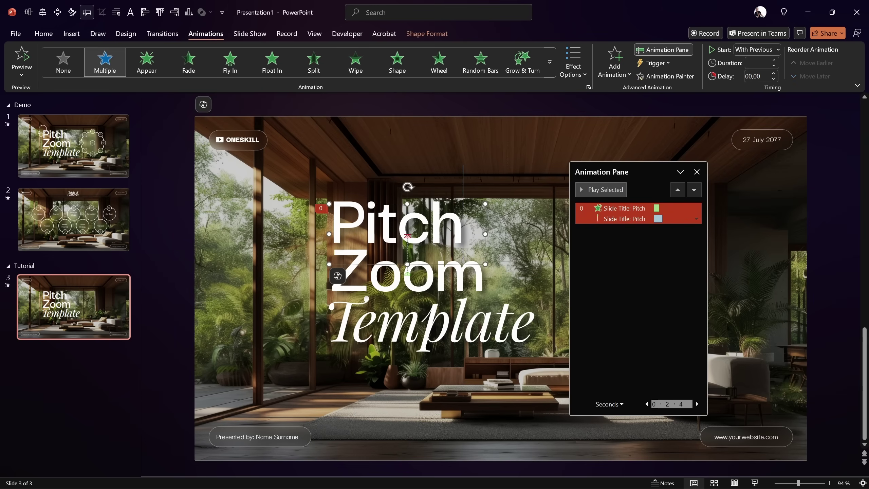
# - Copy the Pitch title's animations onto Zoom and Template with Animation Painter, then preview
pyautogui.click(667, 78)
pyautogui.click(479, 282)
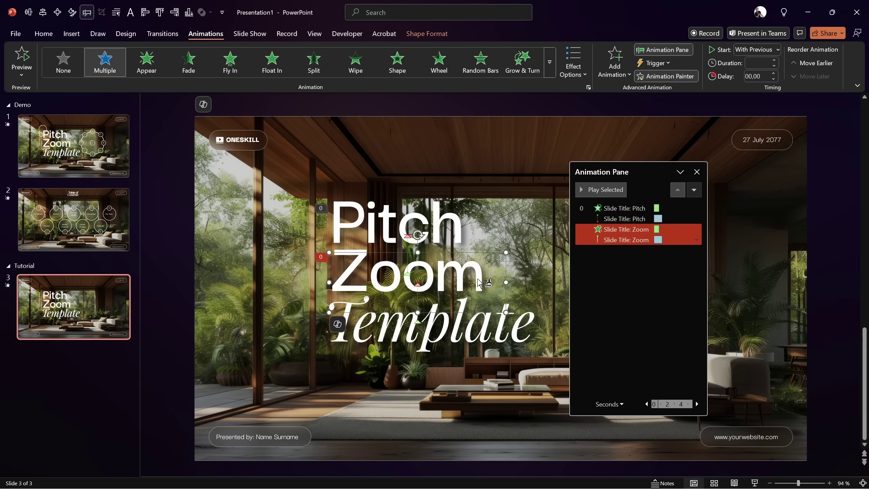
pyautogui.click(516, 334)
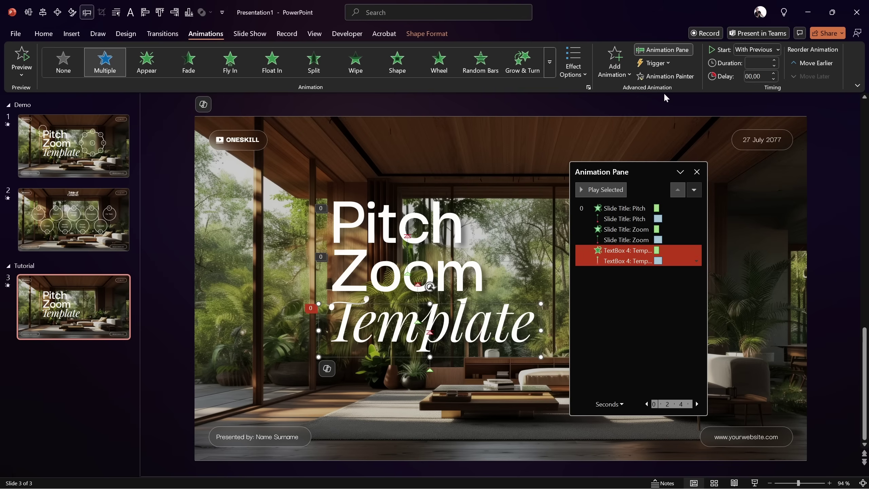
pyautogui.click(617, 209)
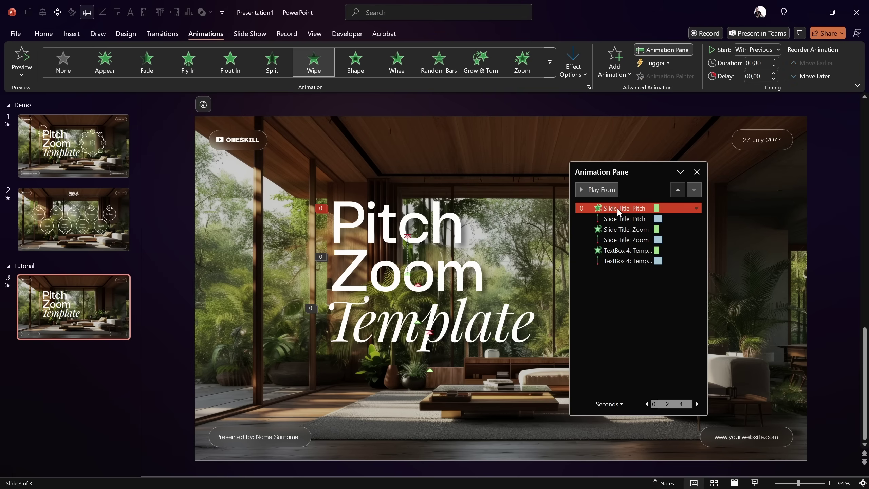
pyautogui.click(604, 190)
# - Delay both Zoom animations by 0,25 seconds
pyautogui.click(628, 229)
pyautogui.keyDown('shift'); pyautogui.click(627, 240); pyautogui.keyUp('shift')
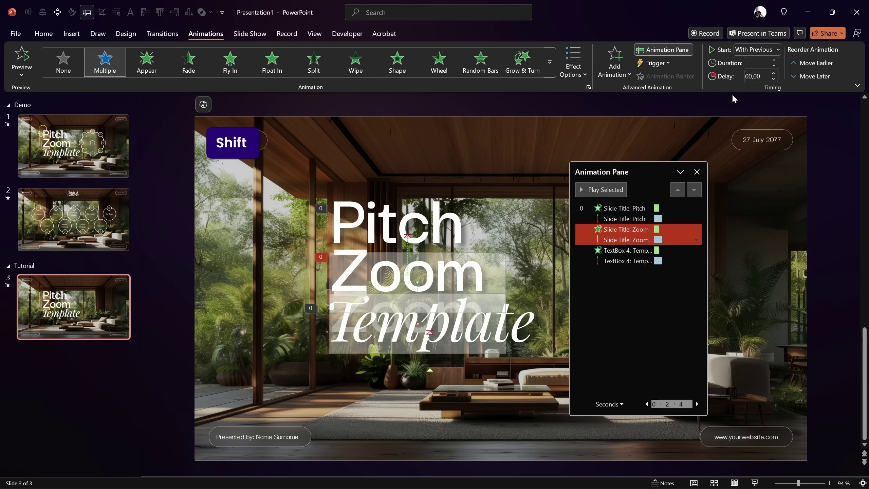
pyautogui.doubleClick(760, 78)
pyautogui.write('0,25')
pyautogui.press('Return')
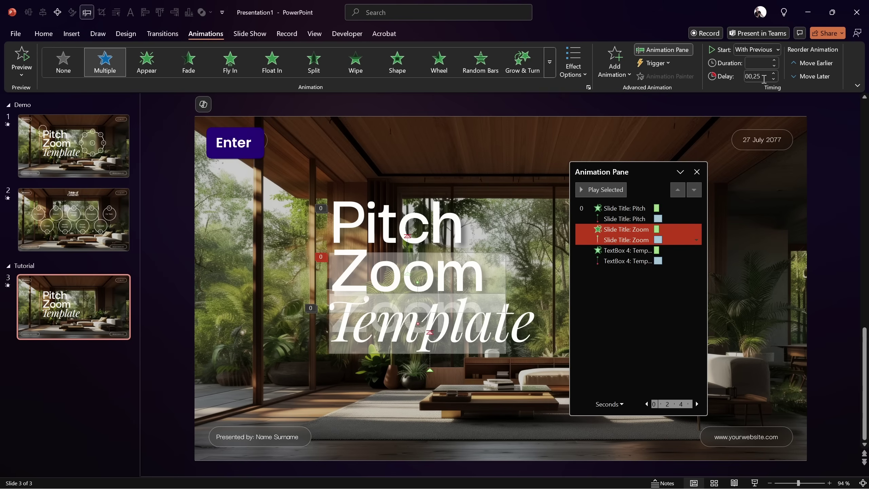
# - Delay both Template animations by 0,5 seconds and preview from the Pitch title
pyautogui.click(628, 250)
pyautogui.keyDown('shift'); pyautogui.click(628, 261); pyautogui.keyUp('shift')
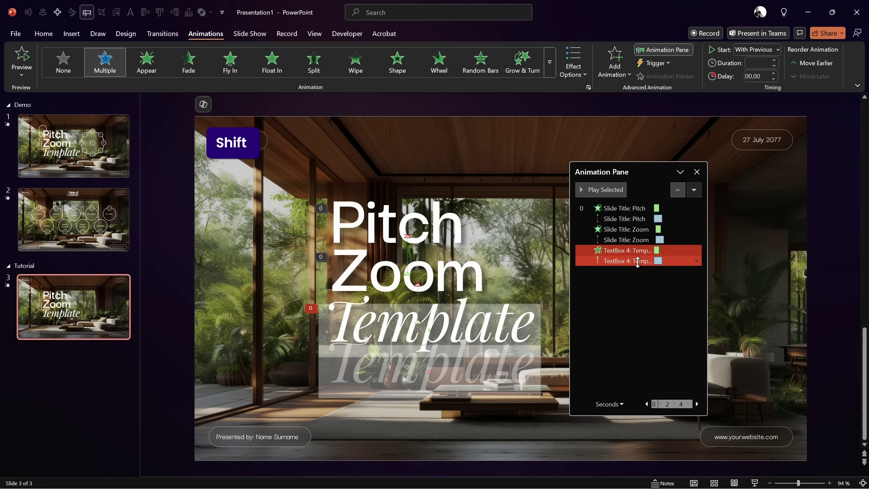
pyautogui.doubleClick(763, 76)
pyautogui.write('0,5')
pyautogui.press('Return')
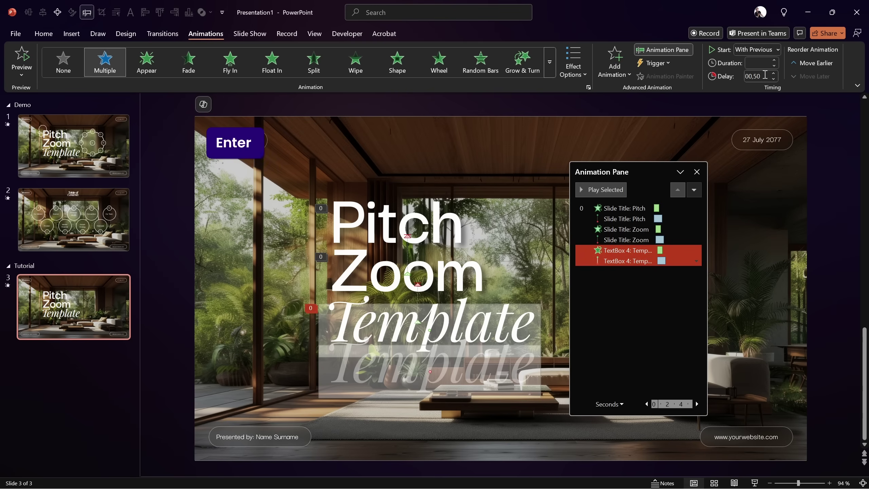
pyautogui.click(613, 206)
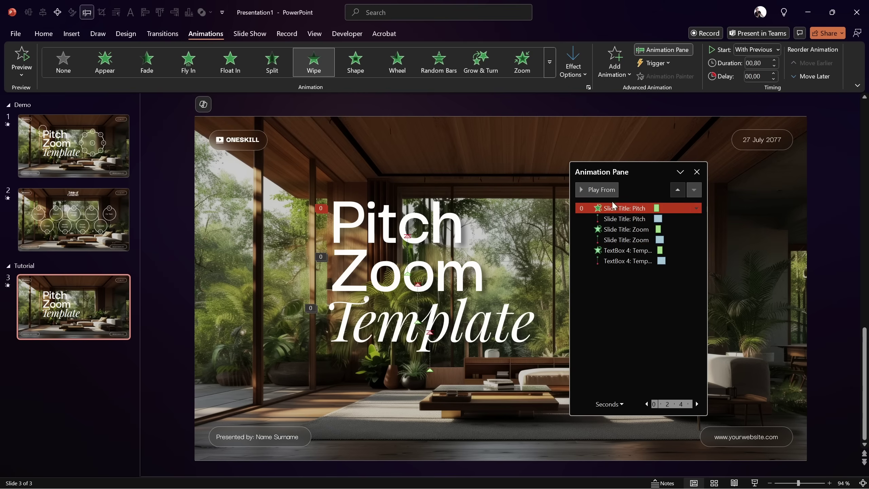
pyautogui.click(600, 190)
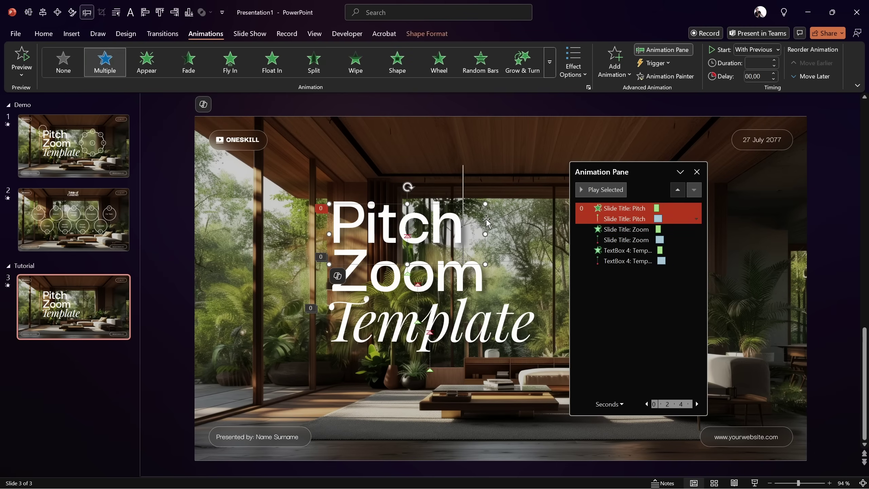
# - Paint the title animation onto the ONESKILL logo, presenter, date and website boxes
pyautogui.click(673, 77)
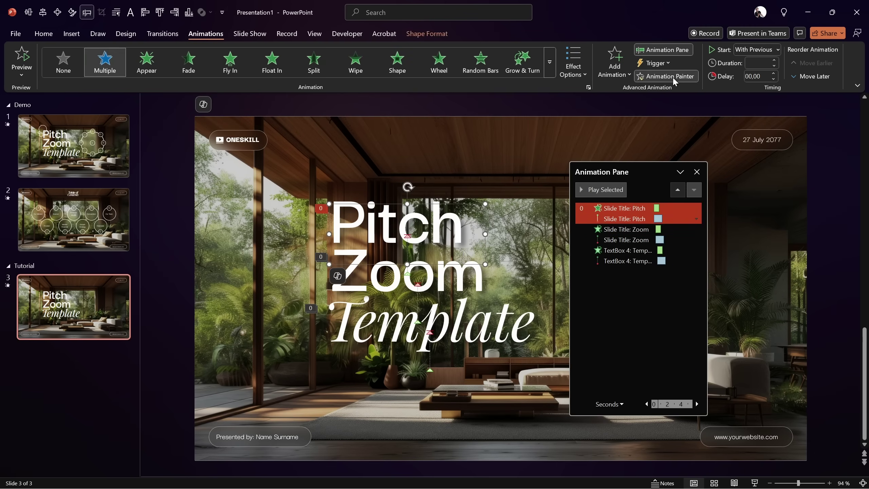
pyautogui.click(255, 141)
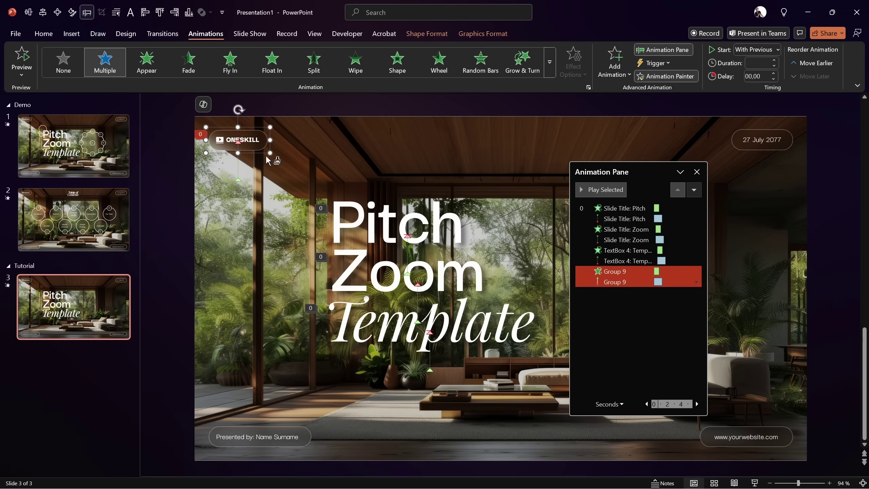
pyautogui.click(286, 438)
pyautogui.click(758, 138)
pyautogui.click(763, 442)
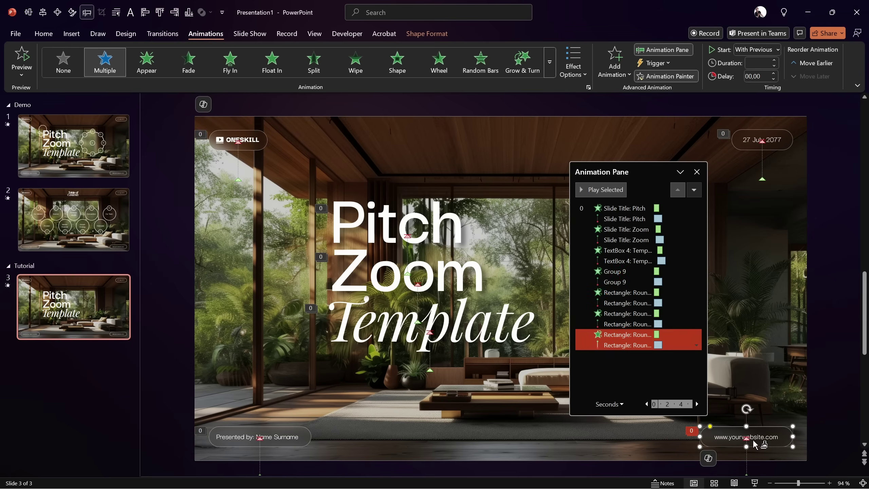
pyautogui.click(666, 78)
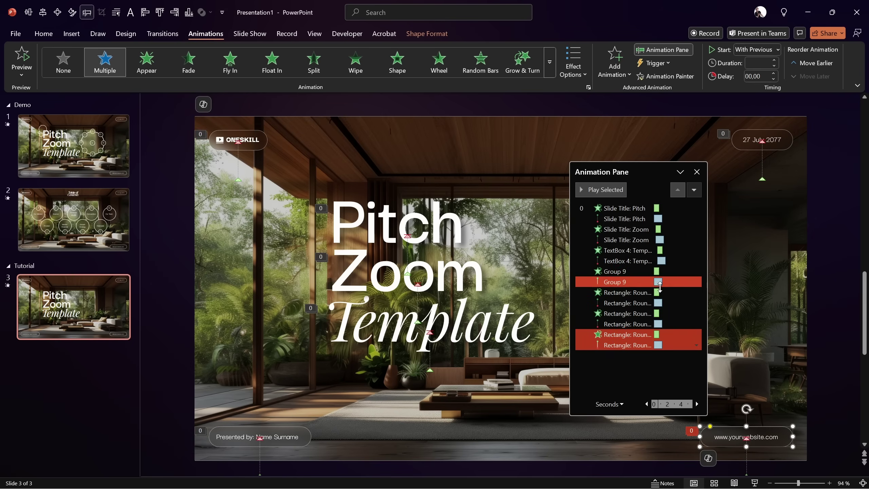
# - Move the six rounded-rectangle effects to the top of the order and preview
pyautogui.click(626, 292)
pyautogui.keyDown('shift'); pyautogui.click(628, 344); pyautogui.keyUp('shift')
pyautogui.moveTo(628, 345); pyautogui.dragTo(620, 203)
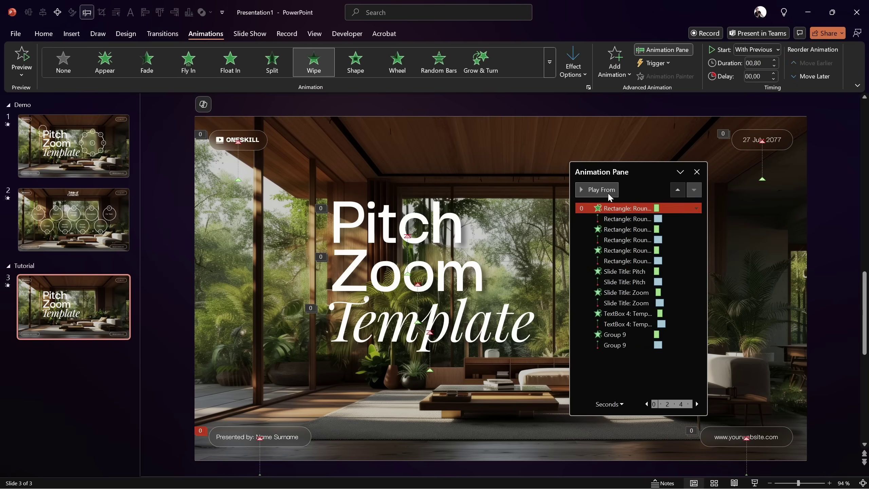
pyautogui.click(593, 190)
# - Apply a Fade transition to slide 3, close the Animation Pane, and insert a blank slide after it
pyautogui.click(163, 34)
pyautogui.click(146, 68)
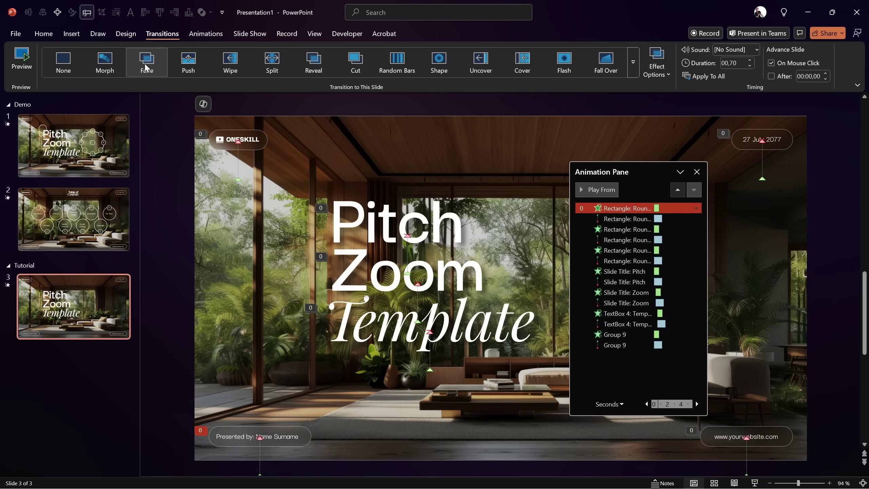
pyautogui.click(697, 171)
pyautogui.click(87, 349)
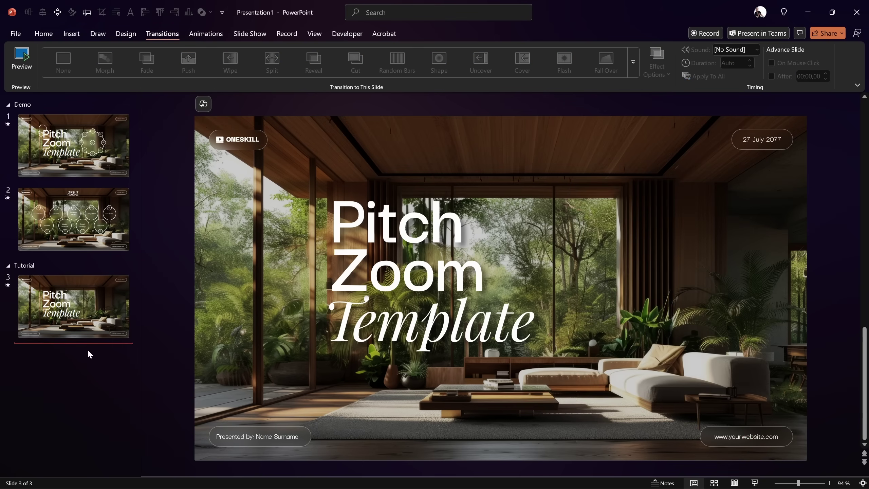
pyautogui.press('Return')
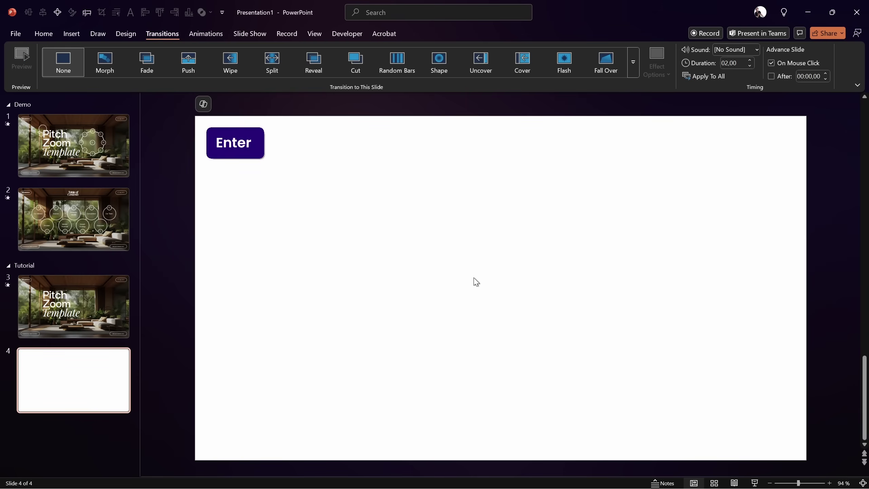
# - Copy slide 3's forest-interior room photo and paste it onto slide 4
pyautogui.click(107, 289)
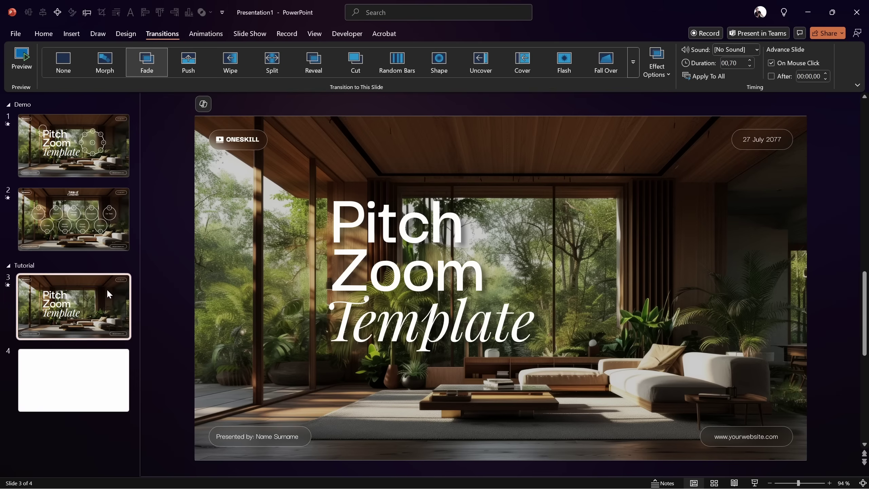
pyautogui.click(418, 159)
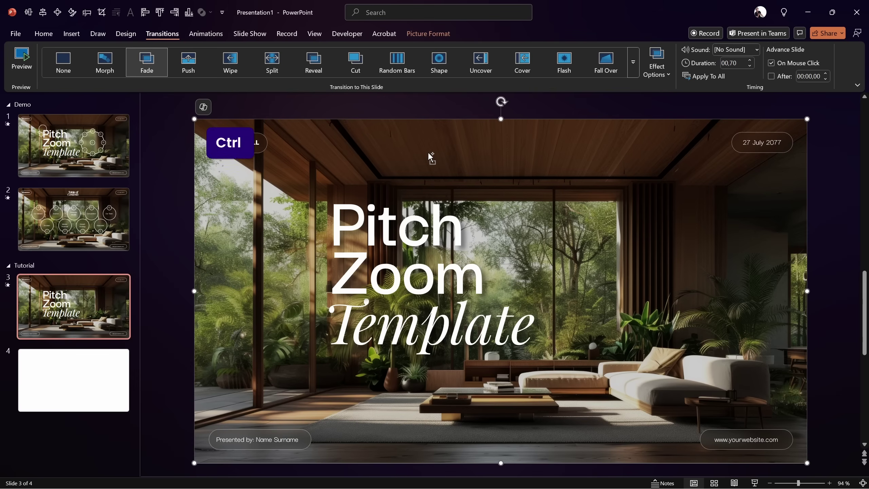
pyautogui.hotkey('ctrl', 'c')
pyautogui.click(109, 378)
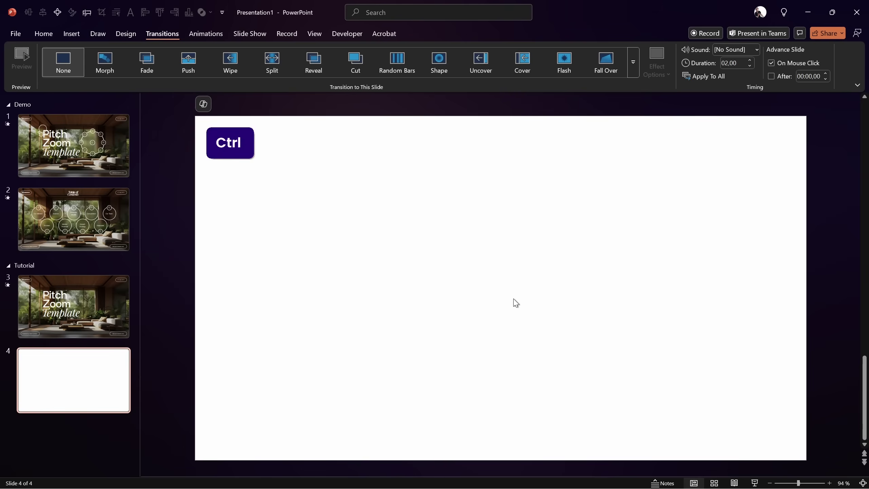
pyautogui.hotkey('ctrl', 'v')
# - Enlarge the pasted photo with Crop so it covers the entire slide
pyautogui.moveTo(798, 483); pyautogui.dragTo(792, 483)
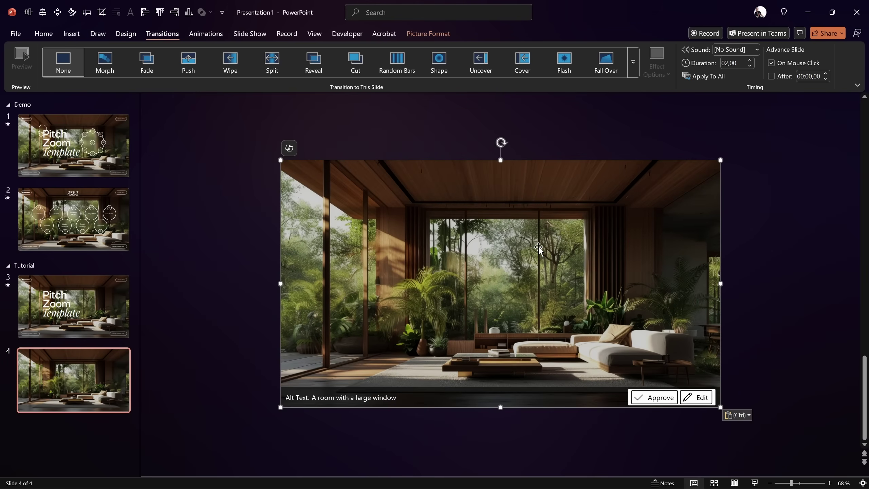
pyautogui.click(428, 33)
pyautogui.click(739, 60)
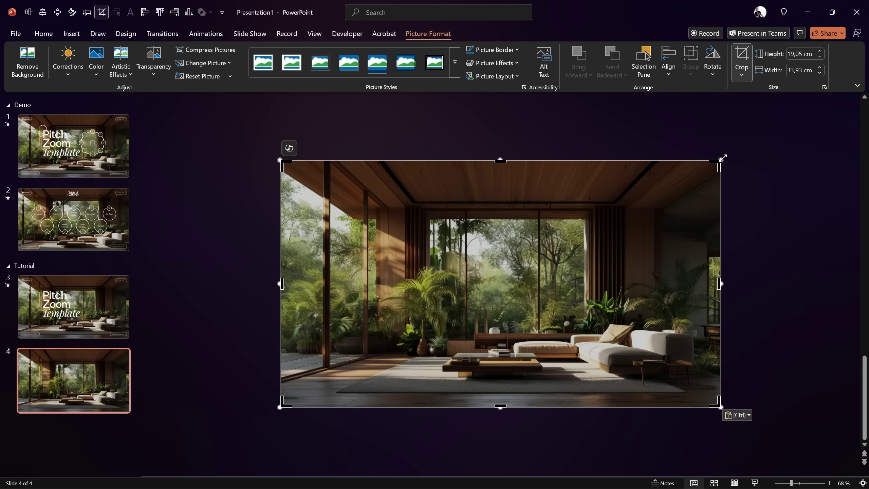
pyautogui.moveTo(723, 158); pyautogui.dragTo(753, 145)
pyautogui.click(808, 147)
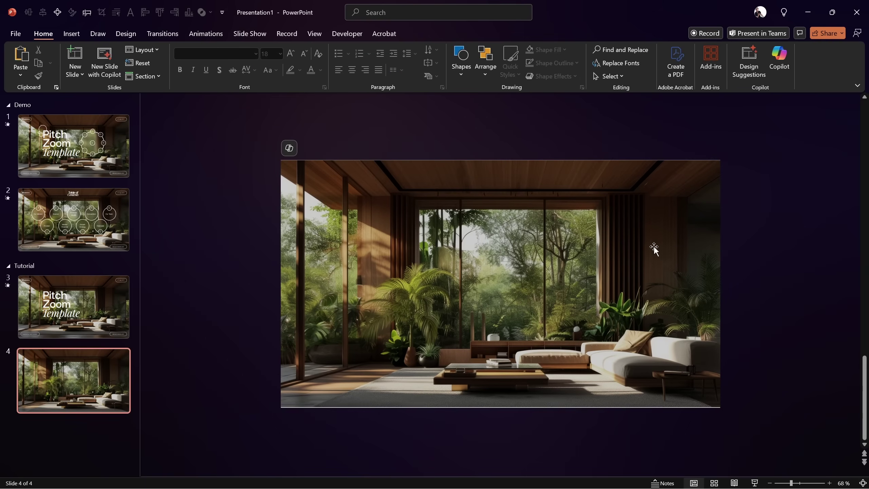
pyautogui.click(863, 482)
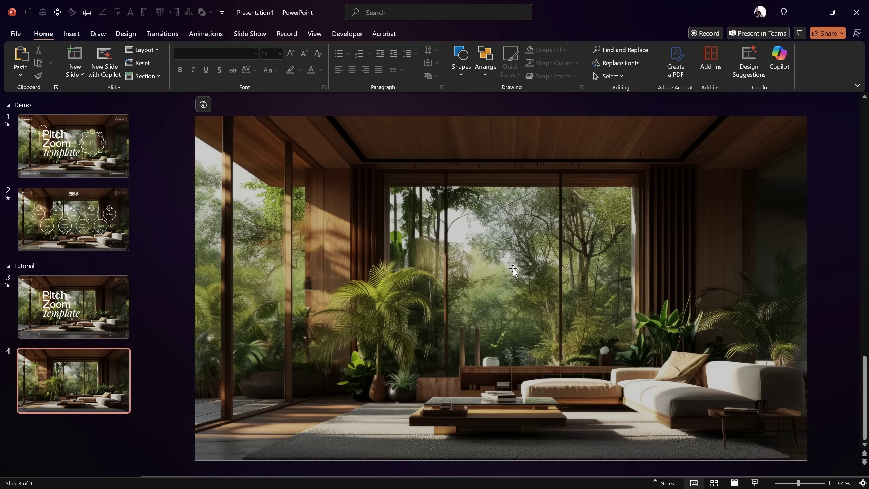
# - Apply a Morph transition to slide 4, preview it twice, then undo the photo's last change
pyautogui.click(162, 34)
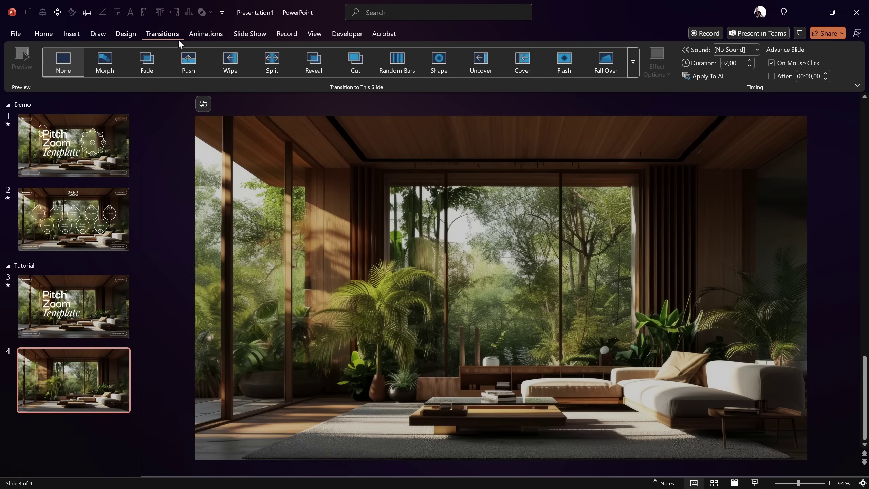
pyautogui.click(109, 64)
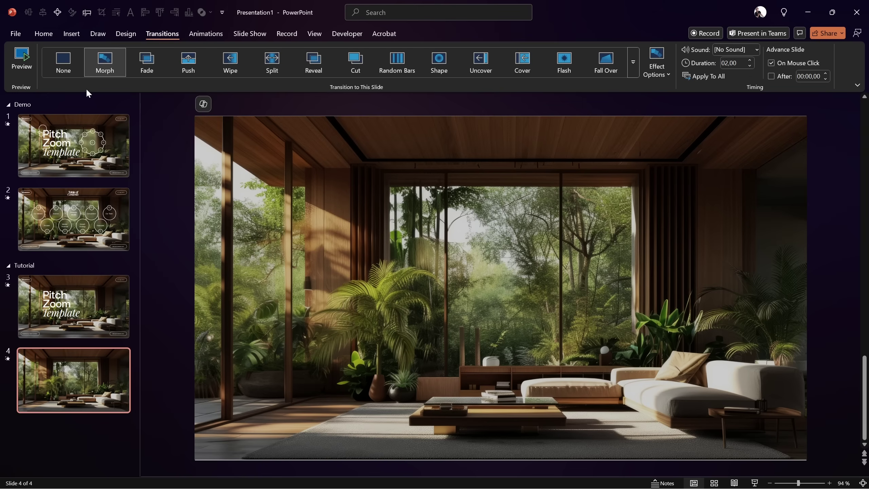
pyautogui.click(25, 58)
pyautogui.click(21, 62)
pyautogui.click(441, 221)
pyautogui.hotkey('ctrl', 'z')
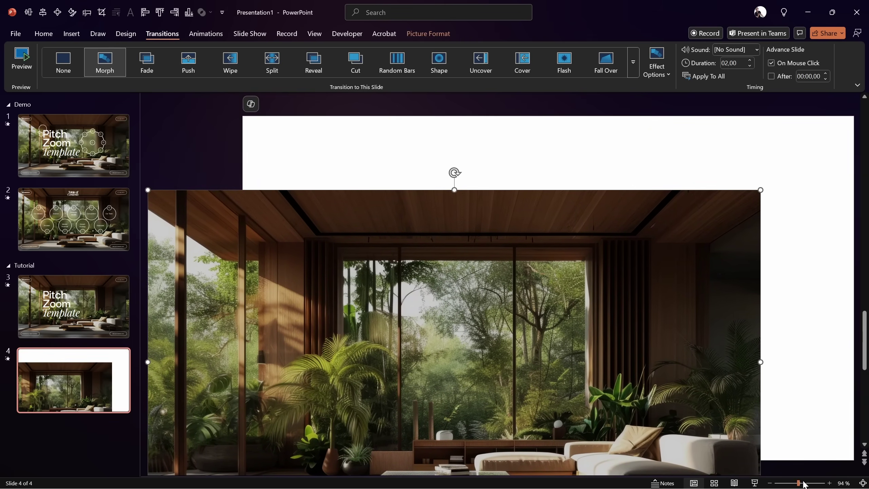
# - Duplicate the room photo and blur the copy with an Artistic Effects radius of 100
pyautogui.moveTo(803, 484); pyautogui.dragTo(791, 483)
pyautogui.moveTo(575, 287); pyautogui.dragTo(514, 272)
pyautogui.hotkey('ctrl', 'd')
pyautogui.rightClick(546, 293)
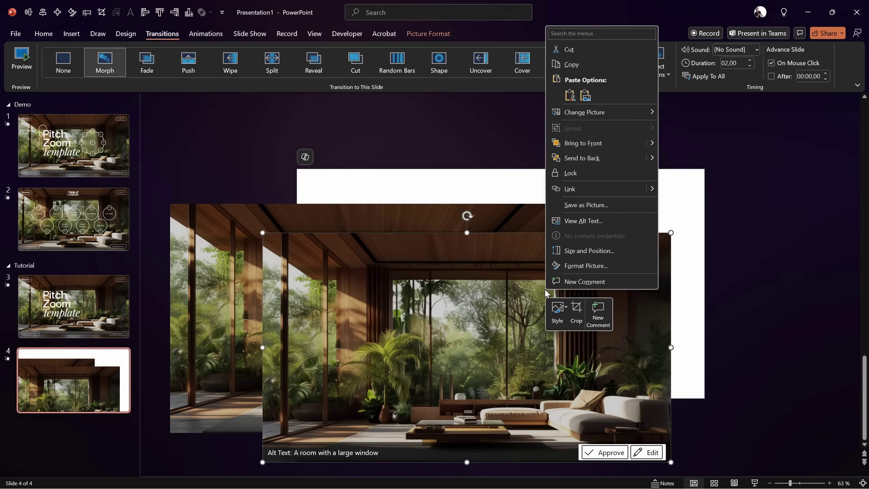
pyautogui.click(586, 266)
pyautogui.click(641, 204)
pyautogui.click(650, 290)
pyautogui.click(730, 304)
pyautogui.press('Escape')
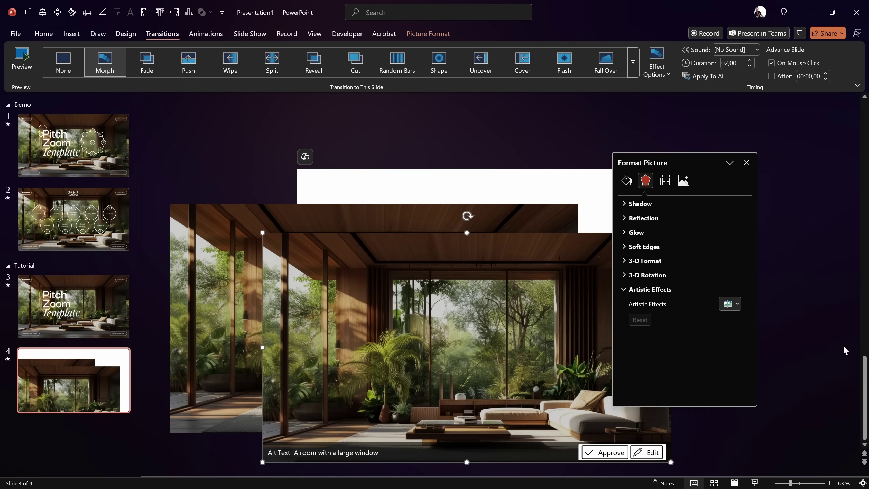
pyautogui.write('100')
pyautogui.press('Return')
# - Make the blurred copy slide 4's background picture fill, removing it from the slide
pyautogui.hotkey('ctrl', 'c')
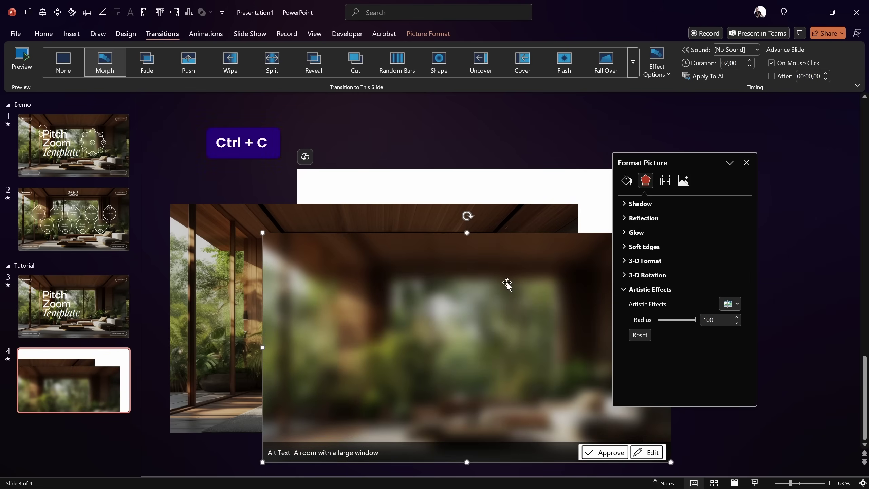
pyautogui.press('BackSpace')
pyautogui.click(630, 245)
pyautogui.click(682, 299)
pyautogui.click(746, 162)
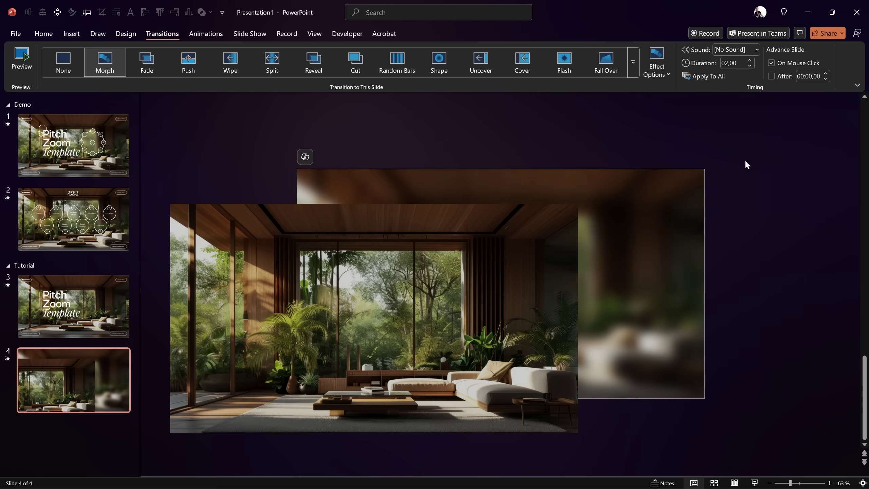
# - Align the sharp room photo to the slide, then open the Table of Contents slide
pyautogui.click(479, 245)
pyautogui.click(29, 13)
pyautogui.click(43, 12)
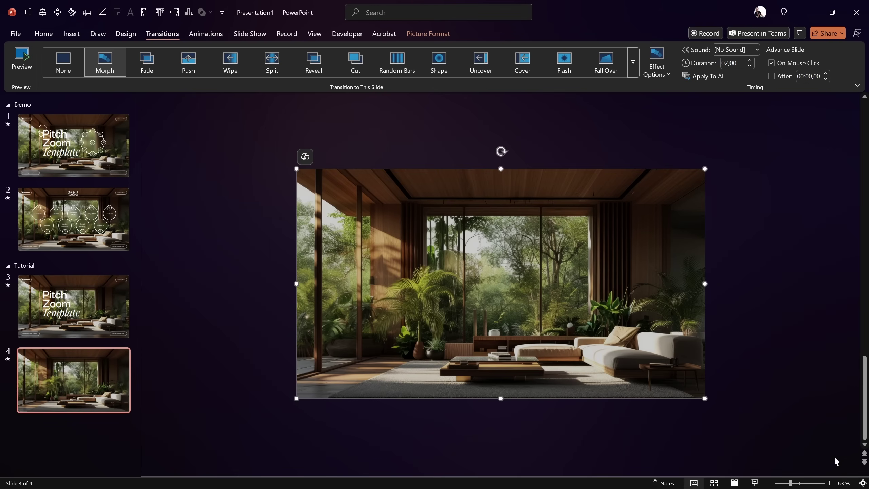
pyautogui.scroll(3, 476, 246)
pyautogui.click(83, 219)
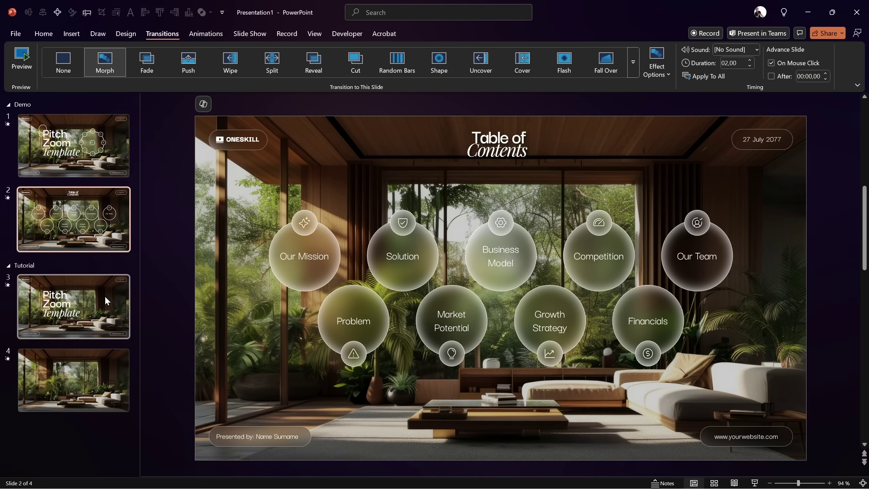
# - Copy slide 3's four corner boxes (logo, presenter, website, date) onto slide 4
pyautogui.click(74, 307)
pyautogui.click(237, 139)
pyautogui.keyDown('shift'); pyautogui.click(260, 436); pyautogui.keyUp('shift')
pyautogui.keyDown('shift'); pyautogui.click(746, 436); pyautogui.keyUp('shift')
pyautogui.keyDown('shift'); pyautogui.click(758, 138); pyautogui.keyUp('shift')
pyautogui.hotkey('ctrl', 'c')
pyautogui.press('pagedown')
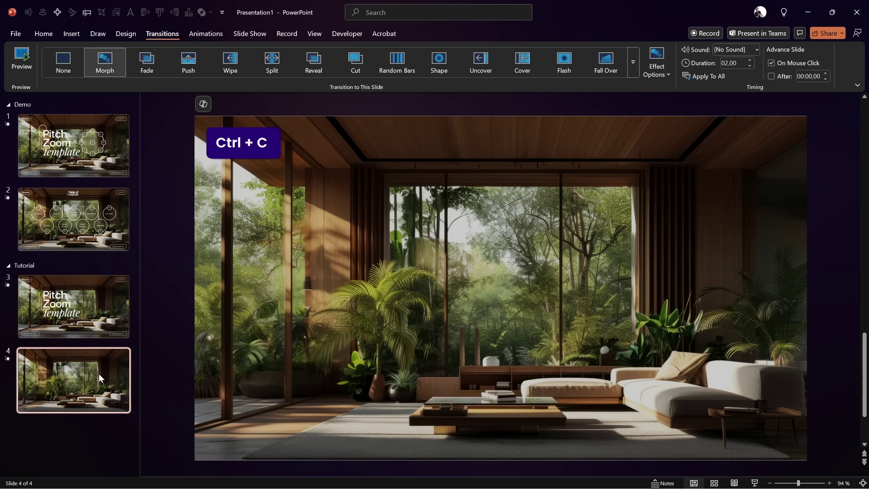
pyautogui.hotkey('ctrl', 'v')
pyautogui.press('Escape')
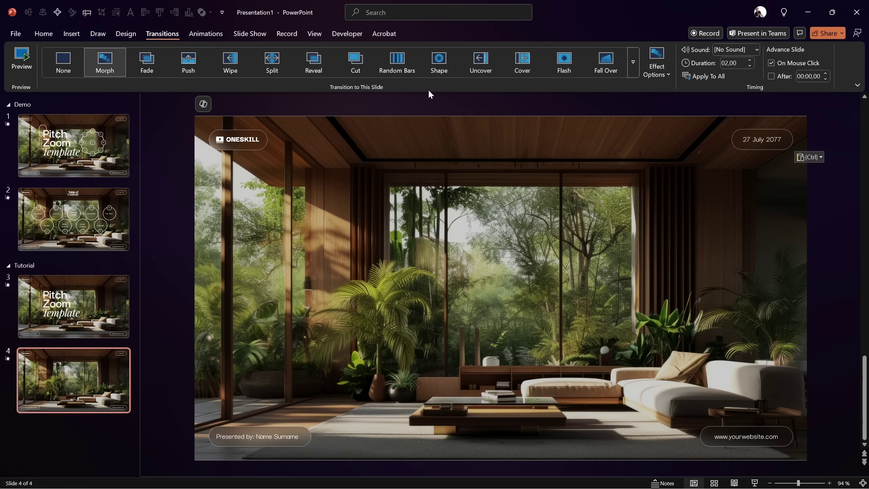
# - Delete every animation on slide 4 through the Animation Pane
pyautogui.click(206, 34)
pyautogui.click(663, 50)
pyautogui.click(627, 250)
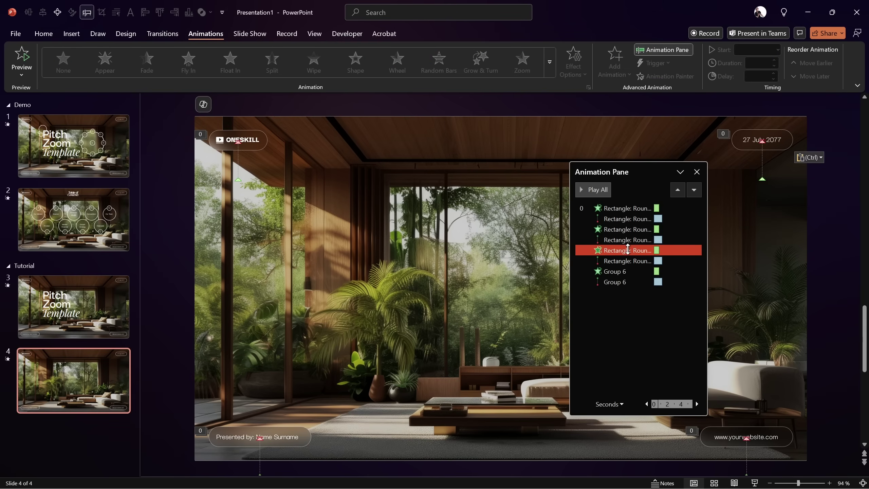
pyautogui.hotkey('ctrl', 'a')
pyautogui.press('Delete')
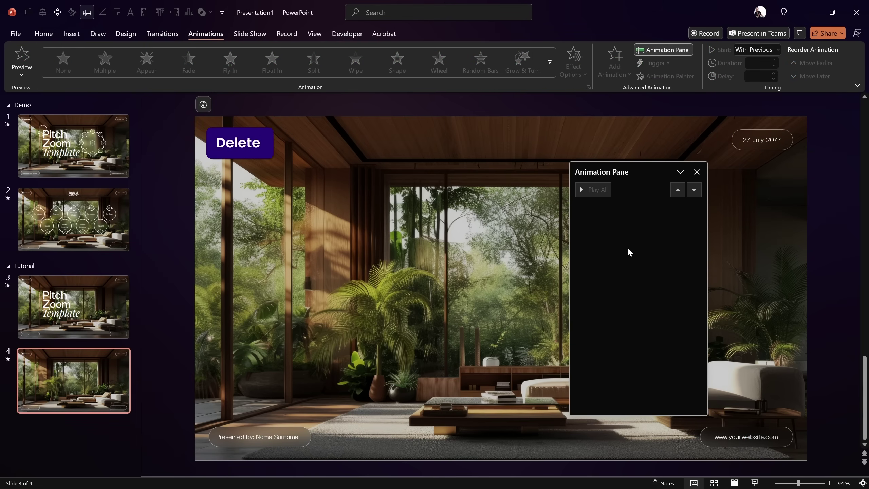
pyautogui.click(697, 172)
# - Copy the Table of Contents title from slide 2 and paste it onto slide 4
pyautogui.click(74, 219)
pyautogui.click(461, 163)
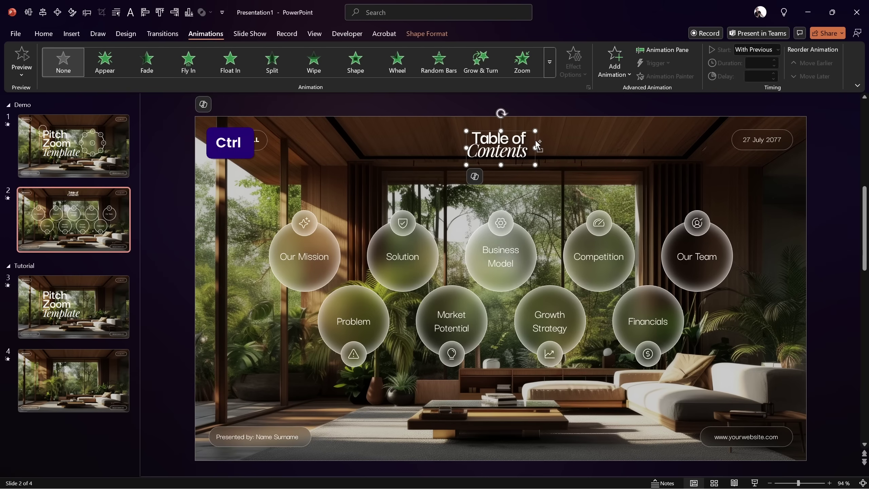
pyautogui.hotkey('ctrl', 'c')
pyautogui.click(85, 389)
pyautogui.hotkey('ctrl', 'v')
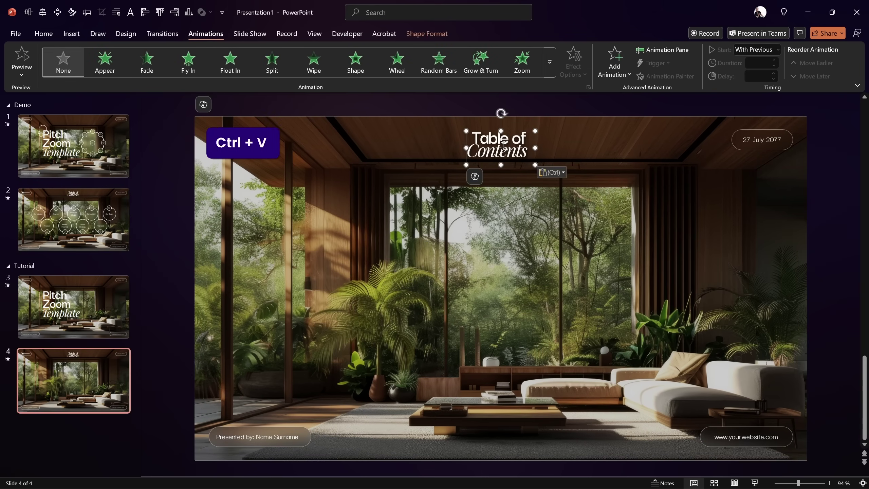
# - On slide 3, move the Table of Contents title straight up above the slide's top edge
pyautogui.click(100, 303)
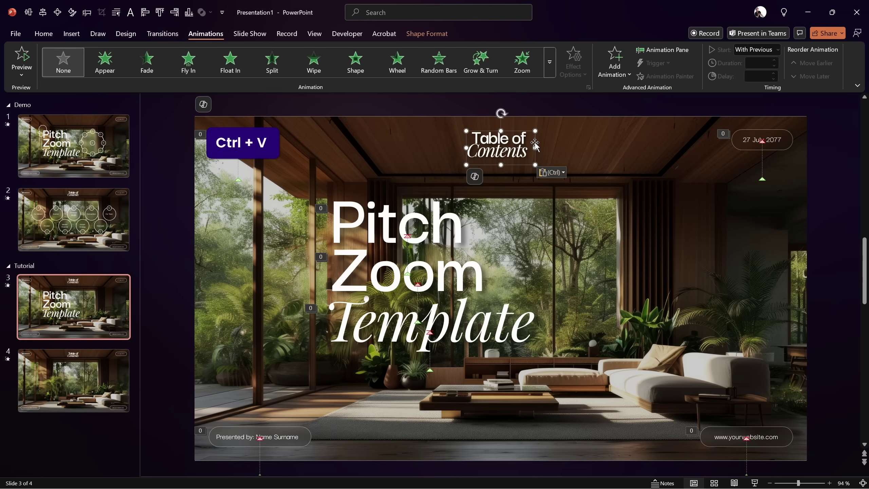
pyautogui.moveTo(536, 145); pyautogui.dragTo(536, 107)
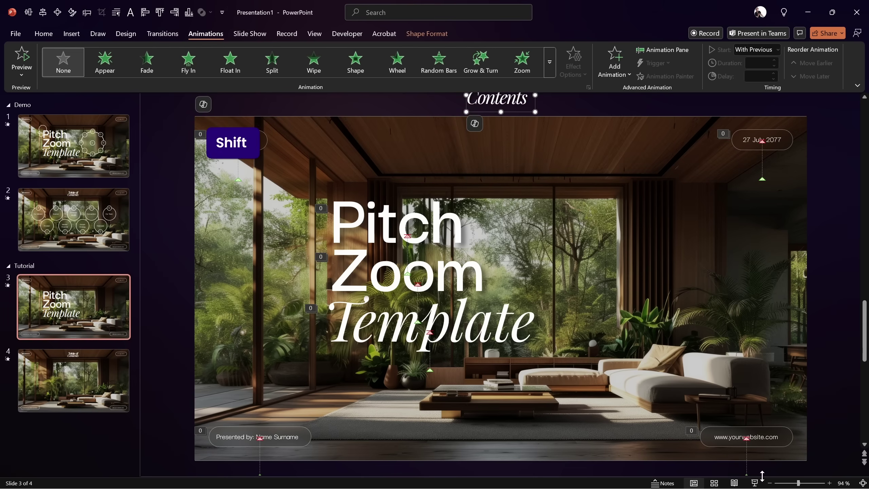
pyautogui.scroll(1, 763, 475)
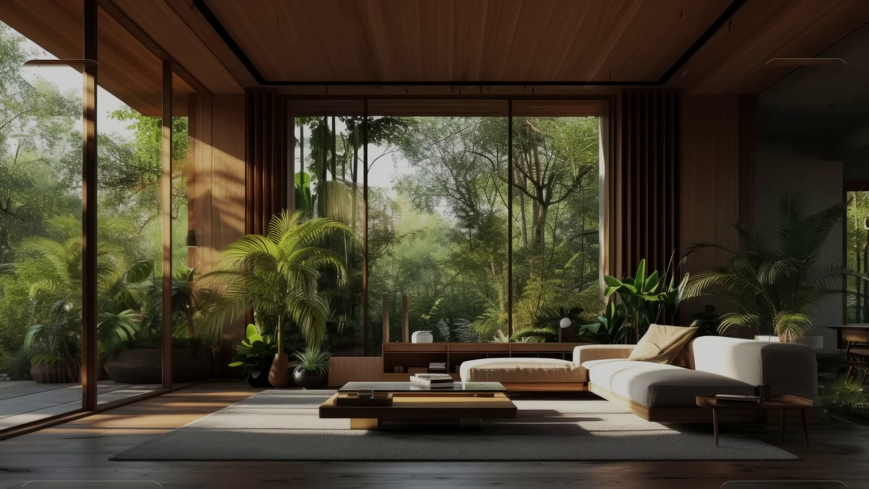
# - Play the slide show forward, back and forward again to check the Morph into slide 4
pyautogui.click(485, 208)
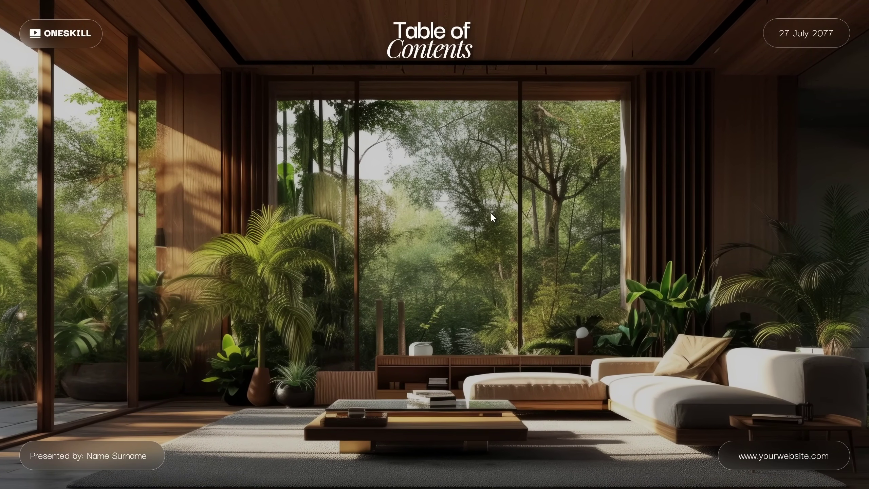
pyautogui.press('Left')
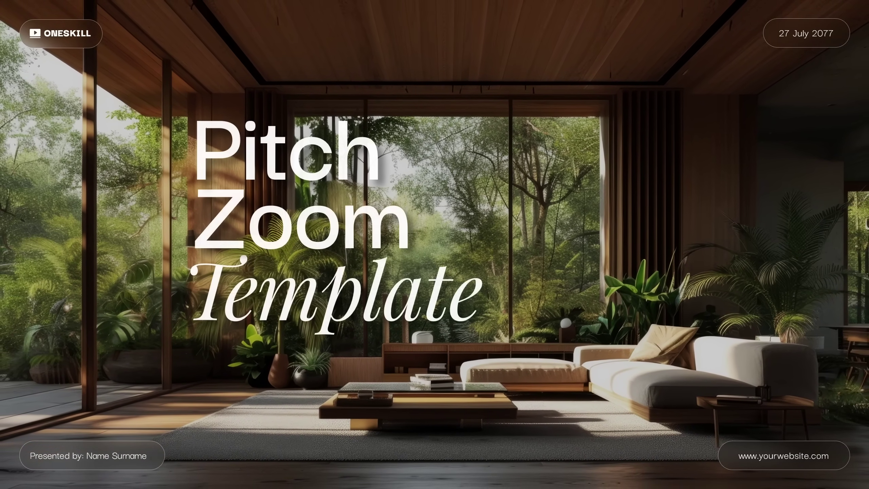
pyautogui.press('Right')
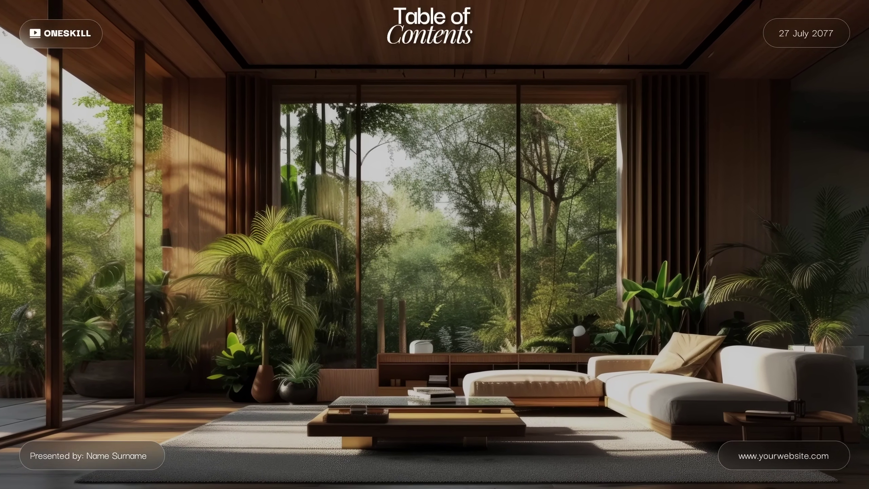
# - Exit the show and inspect the Our Mission circle's slide background fill and 0.5 pt line in Format Shape
pyautogui.press('Escape')
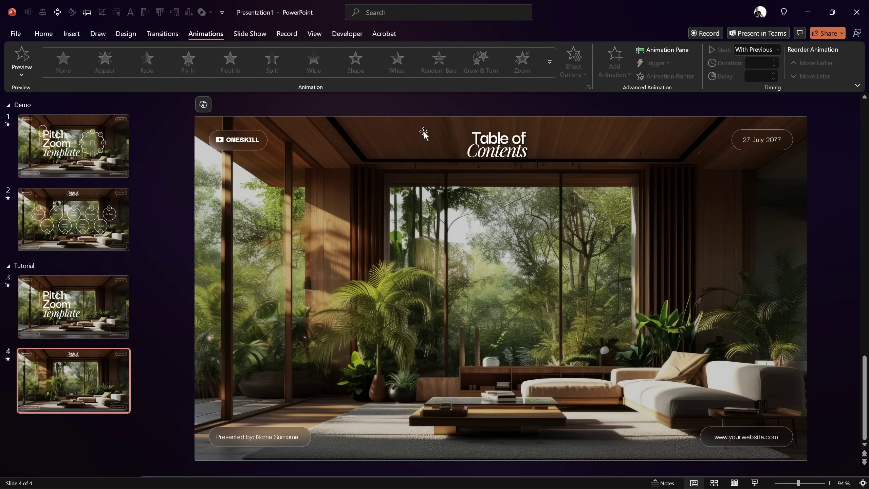
pyautogui.click(107, 217)
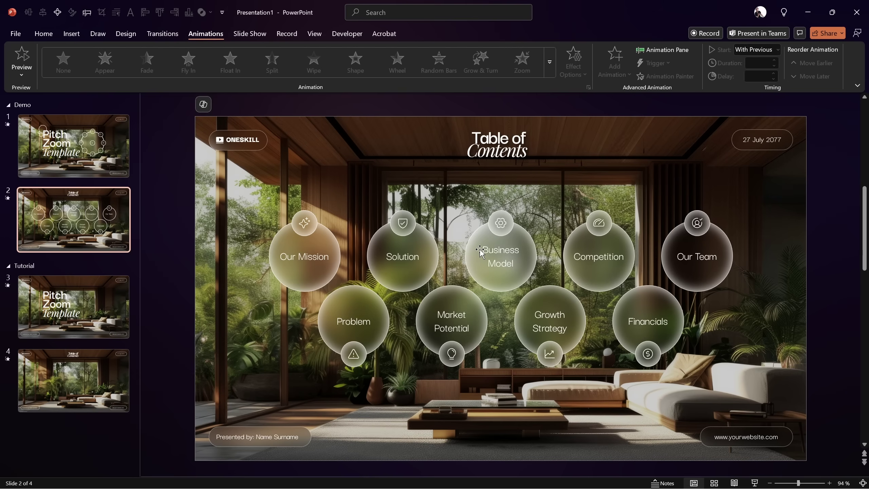
pyautogui.click(330, 242)
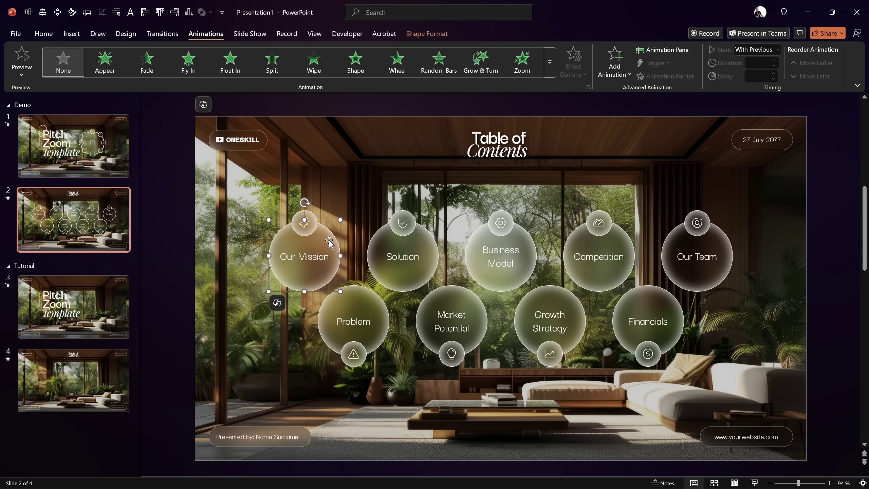
pyautogui.rightClick(328, 240)
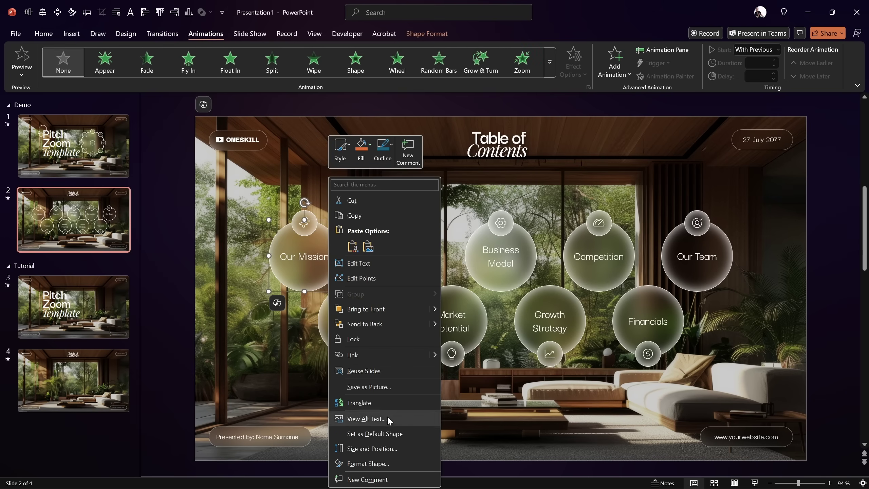
pyautogui.click(384, 464)
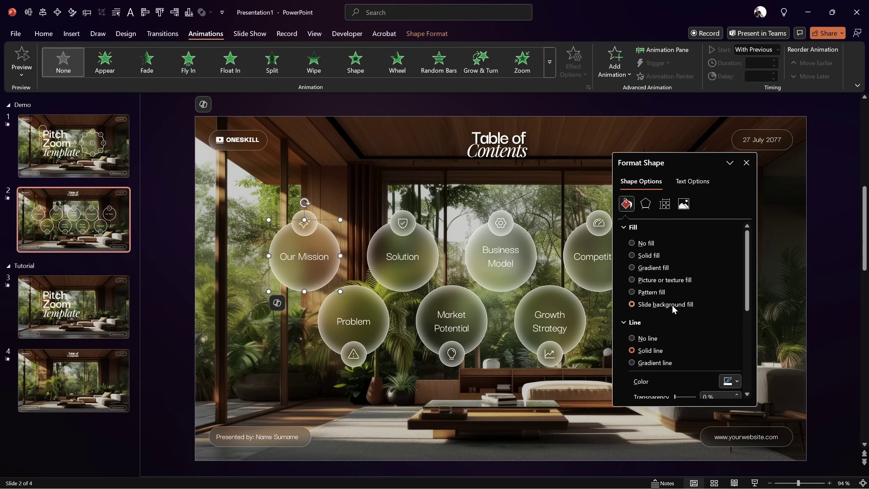
pyautogui.scroll(-3, 749, 325)
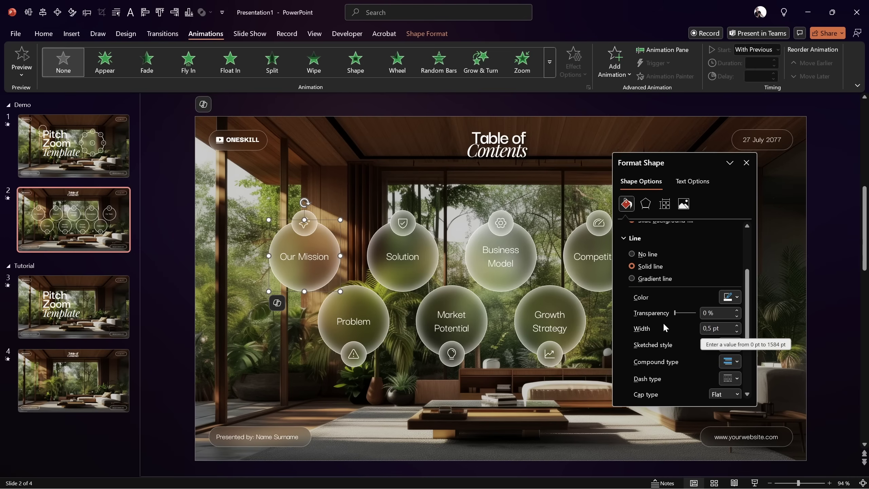
pyautogui.scroll(5, 664, 308)
# - Review the circle's shadow presets under Effects without changing them, then close the pane
pyautogui.click(645, 204)
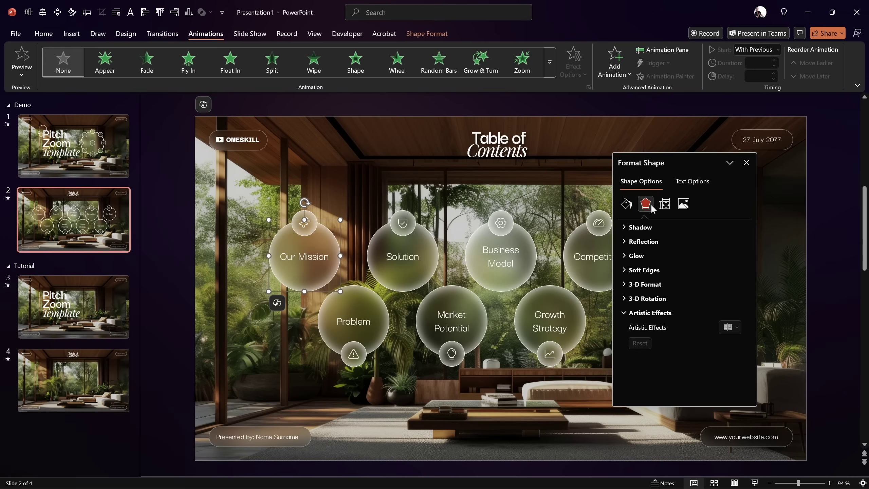
pyautogui.click(624, 228)
pyautogui.click(731, 241)
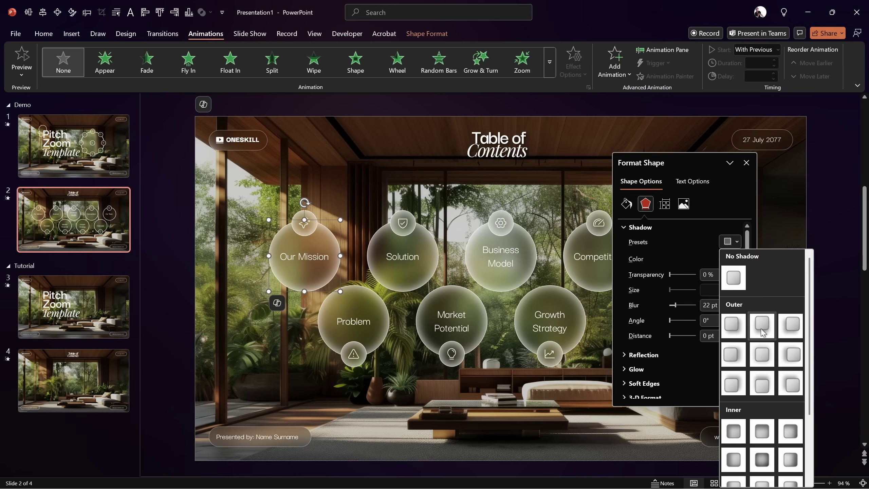
pyautogui.click(619, 278)
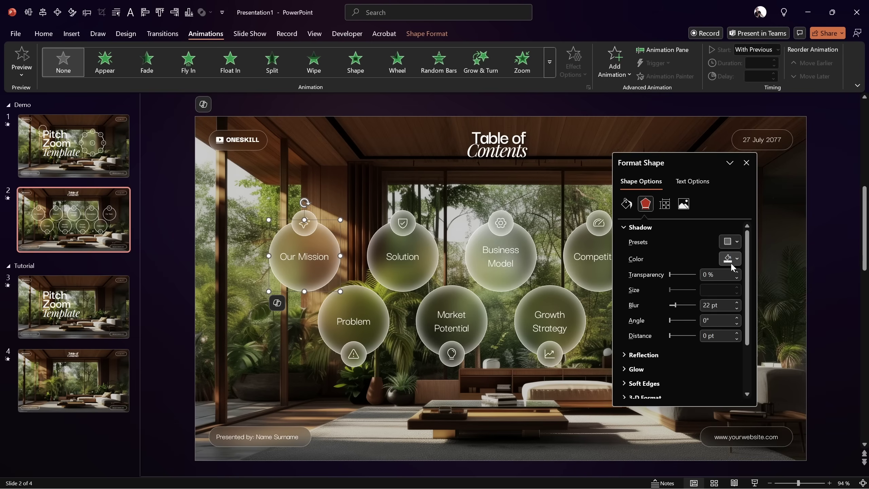
pyautogui.click(746, 163)
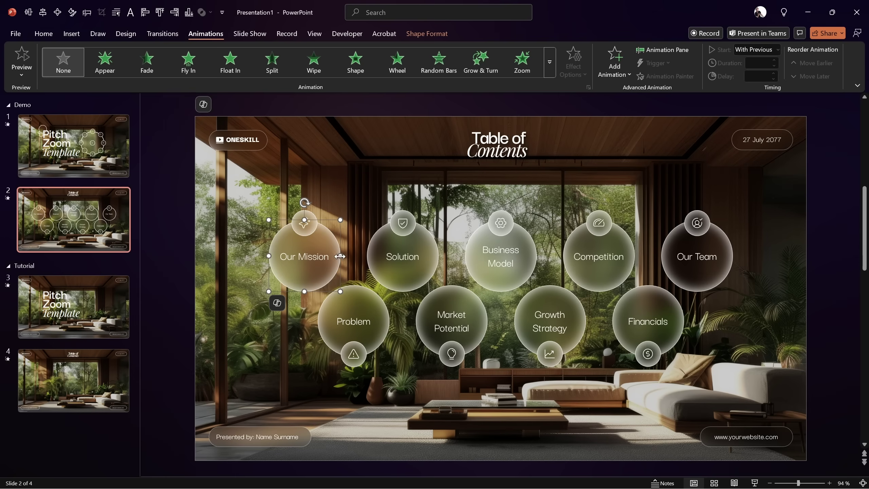
# - Inspect the Solution, Business Model and Problem circles, their labels, and the Our Mission star icon
pyautogui.click(371, 257)
pyautogui.click(500, 253)
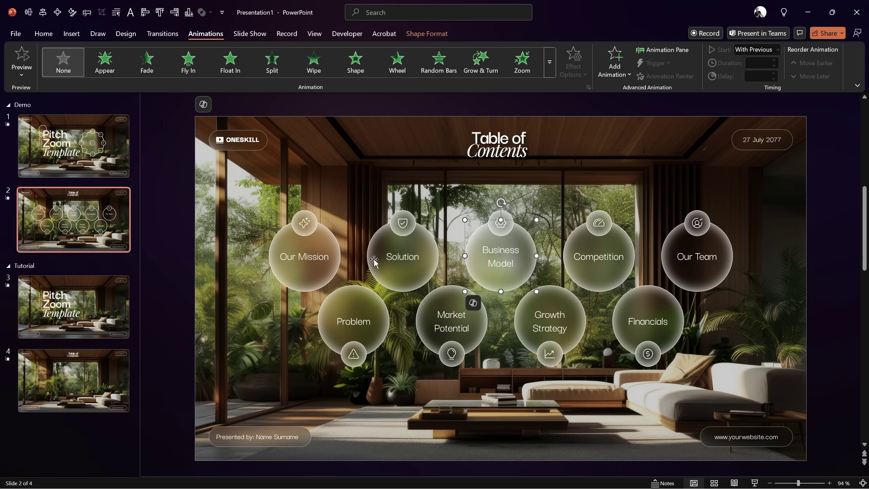
pyautogui.click(317, 257)
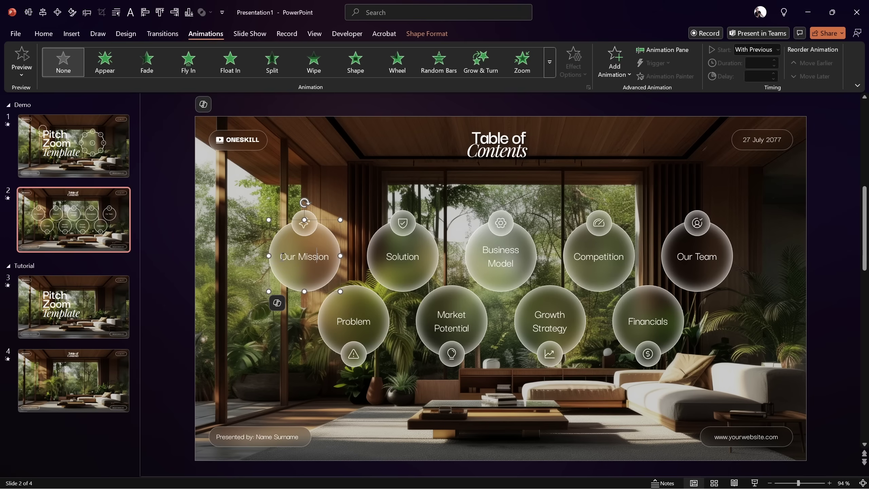
pyautogui.moveTo(279, 256); pyautogui.dragTo(332, 257)
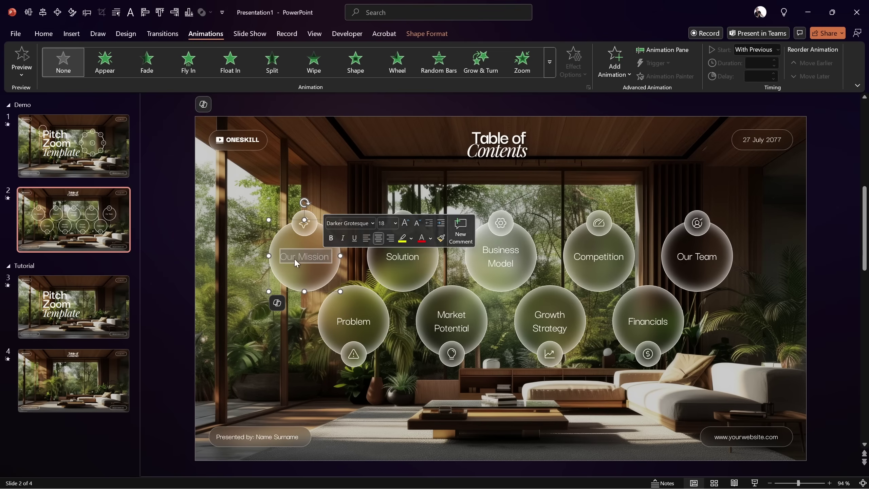
pyautogui.click(350, 325)
pyautogui.moveTo(345, 321); pyautogui.dragTo(363, 322)
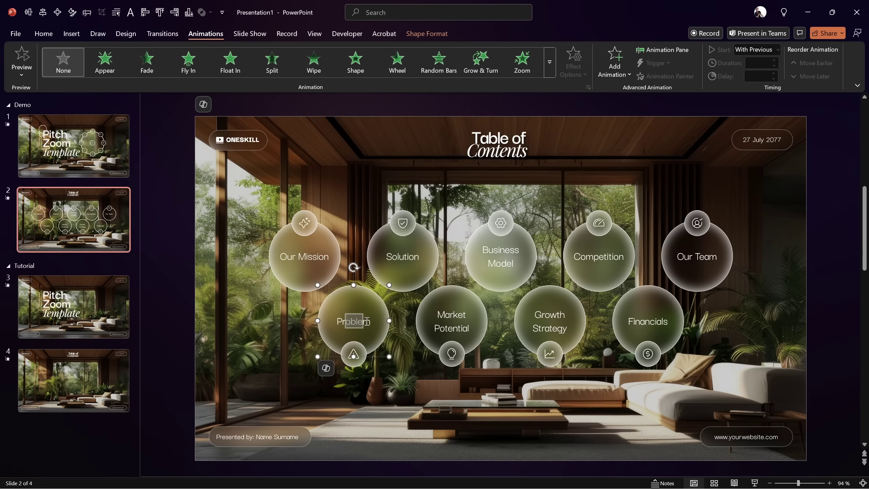
pyautogui.click(303, 257)
pyautogui.click(296, 215)
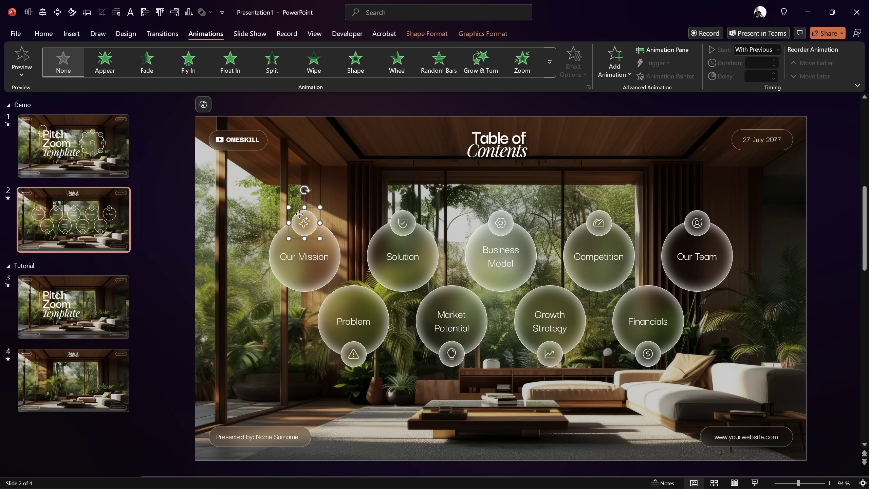
pyautogui.click(308, 227)
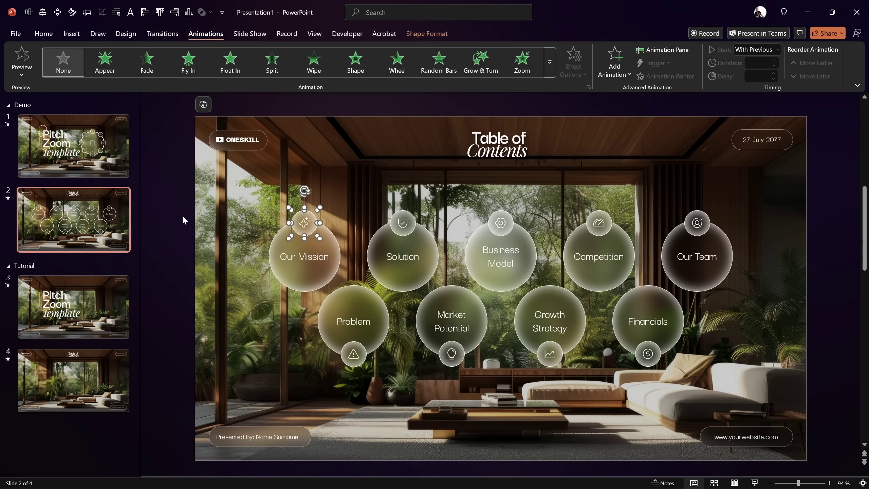